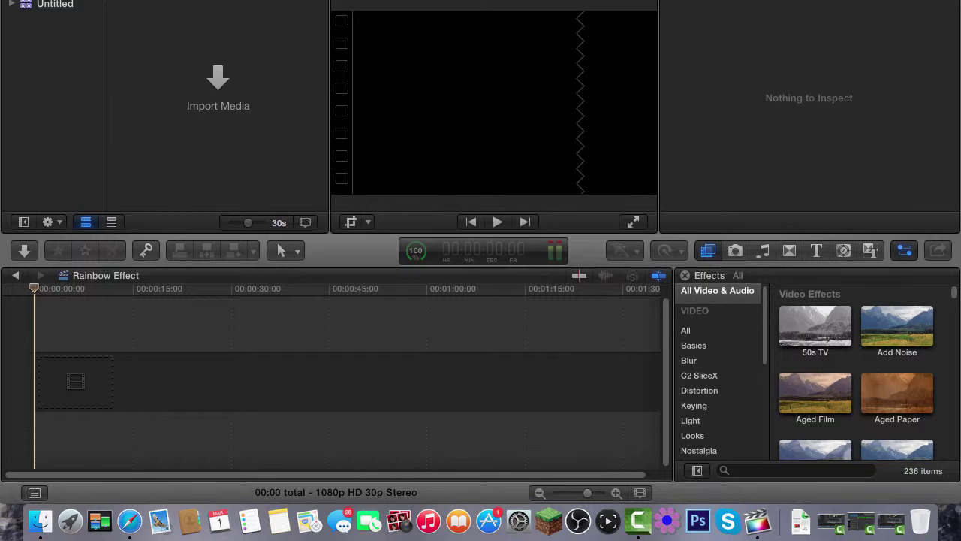
Step: Search for 'movies' and open the Movies folder in Finder
{"action": "key", "text": "super+space"}
{"action": "type", "text": "movi"}
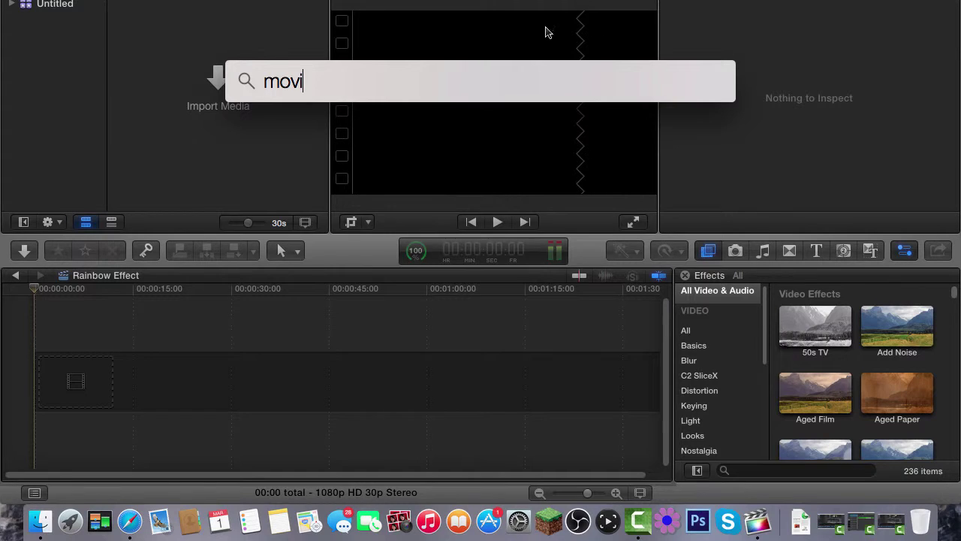
{"action": "type", "text": "es"}
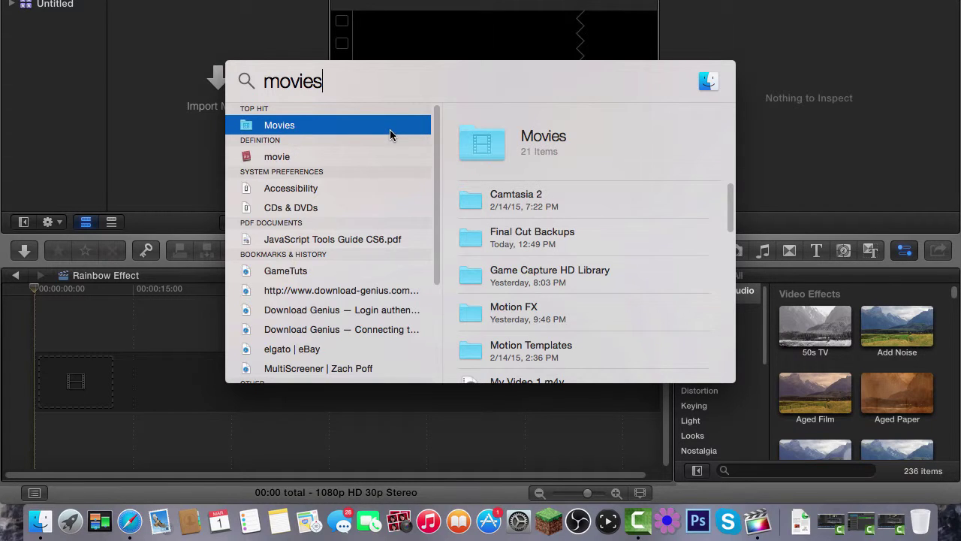
{"action": "key", "text": "Escape"}
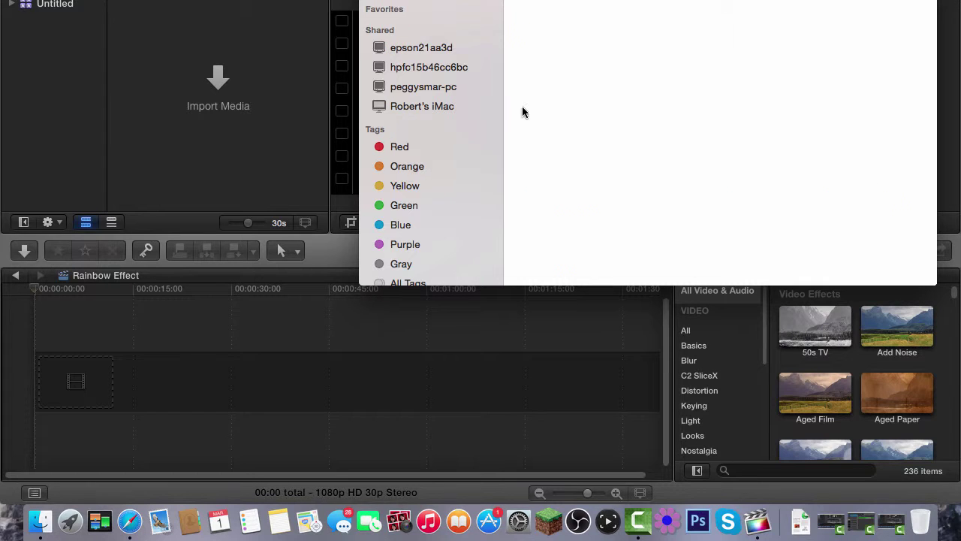
Step: Scroll through the My Video .m4v gameplay recordings in the Movies folder
{"action": "scroll", "coordinate": [582, 90], "scroll_direction": "up", "scroll_amount": 2}
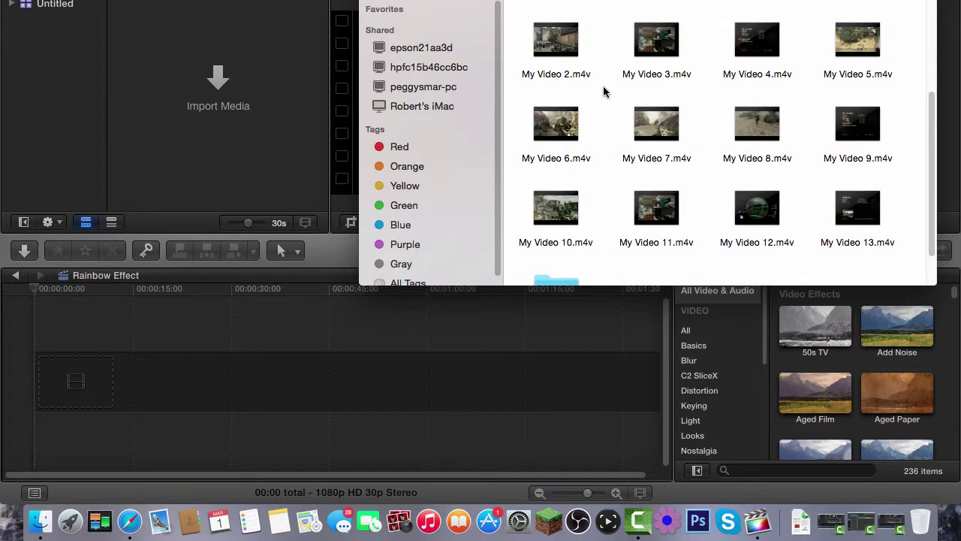
{"action": "scroll", "coordinate": [608, 91], "scroll_direction": "up", "scroll_amount": 4}
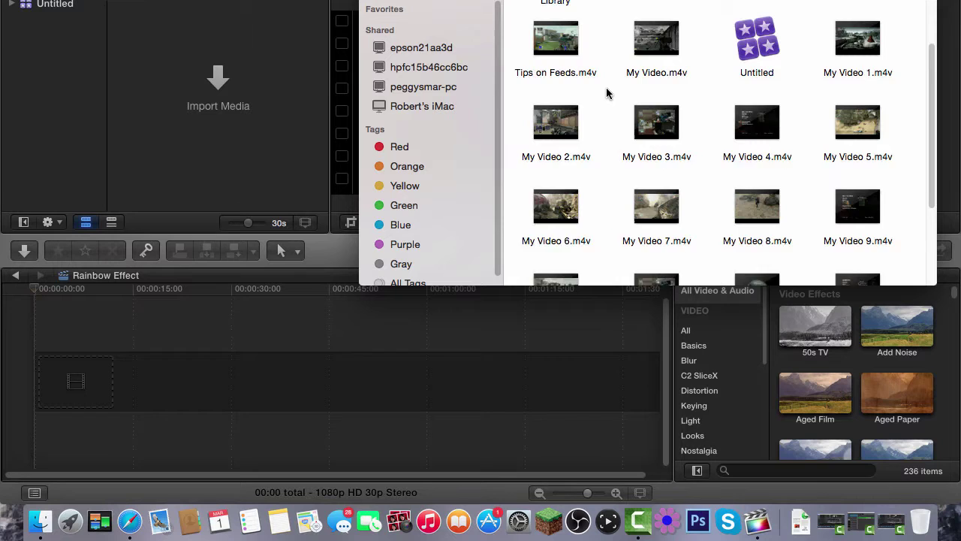
{"action": "scroll", "coordinate": [608, 93], "scroll_direction": "down", "scroll_amount": 5}
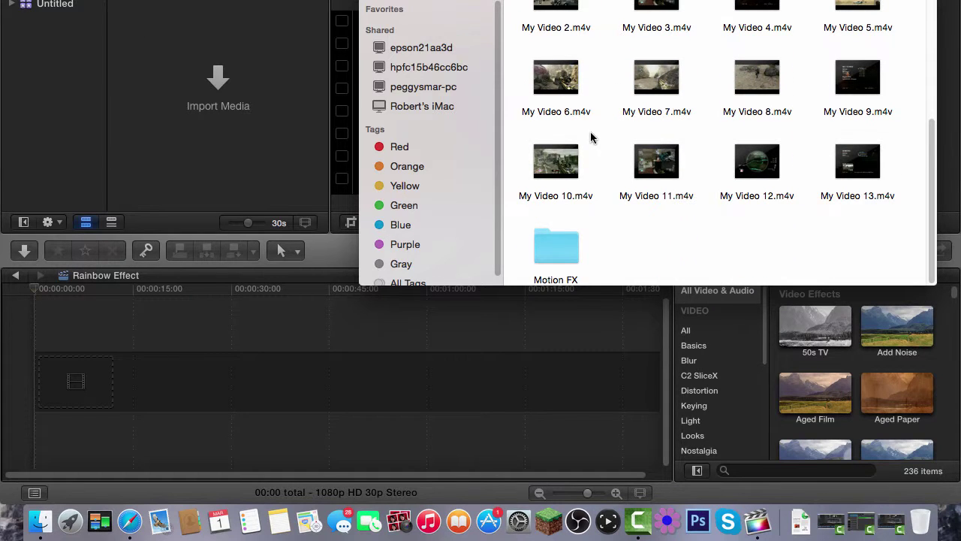
{"action": "scroll", "coordinate": [603, 165], "scroll_direction": "up", "scroll_amount": 5}
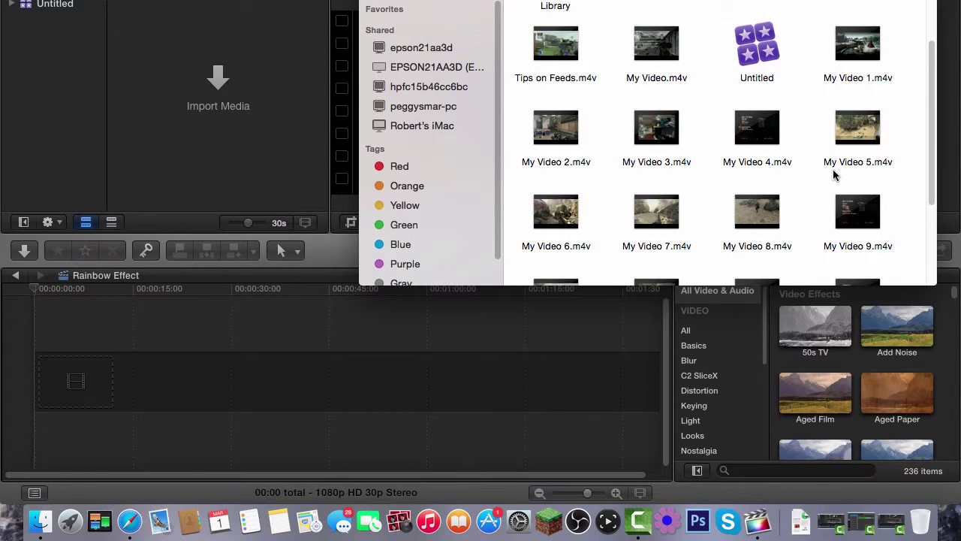
{"action": "scroll", "coordinate": [828, 188], "scroll_direction": "down", "scroll_amount": 2}
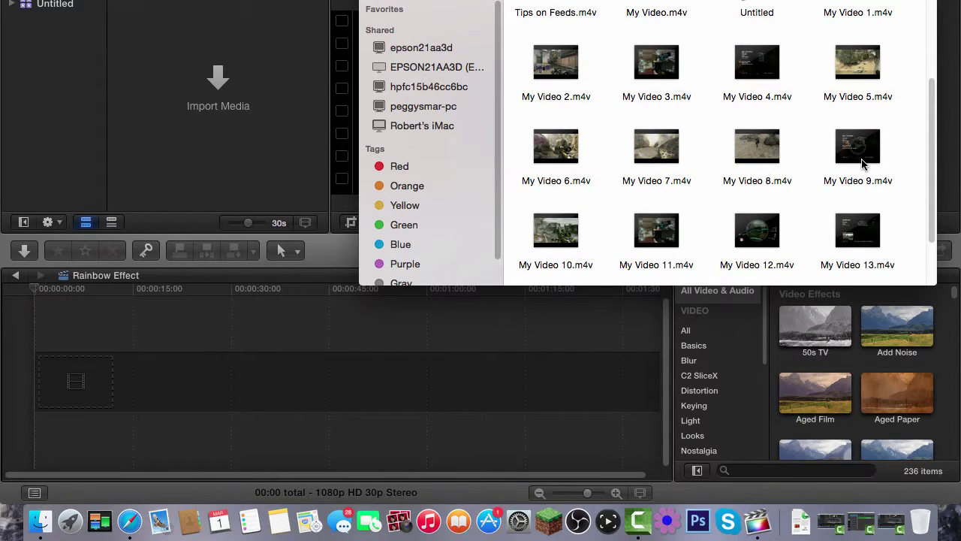
{"action": "scroll", "coordinate": [863, 180], "scroll_direction": "down", "scroll_amount": 2}
{"action": "scroll", "coordinate": [801, 172], "scroll_direction": "down", "scroll_amount": 1}
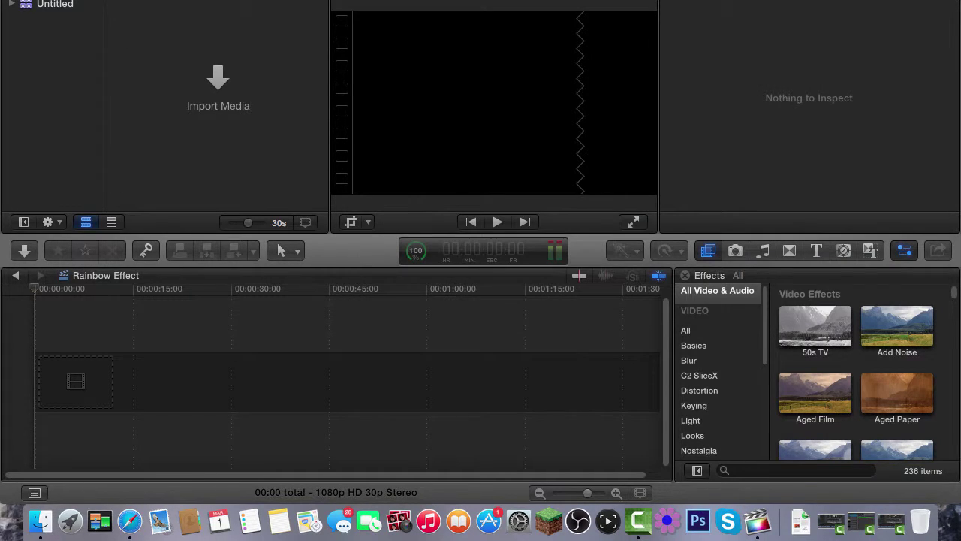
Step: Return to Final Cut Pro and open the My Video 3 clip in its own timeline
{"action": "left_click_drag", "start_coordinate": [426, 10], "coordinate": [355, 8]}
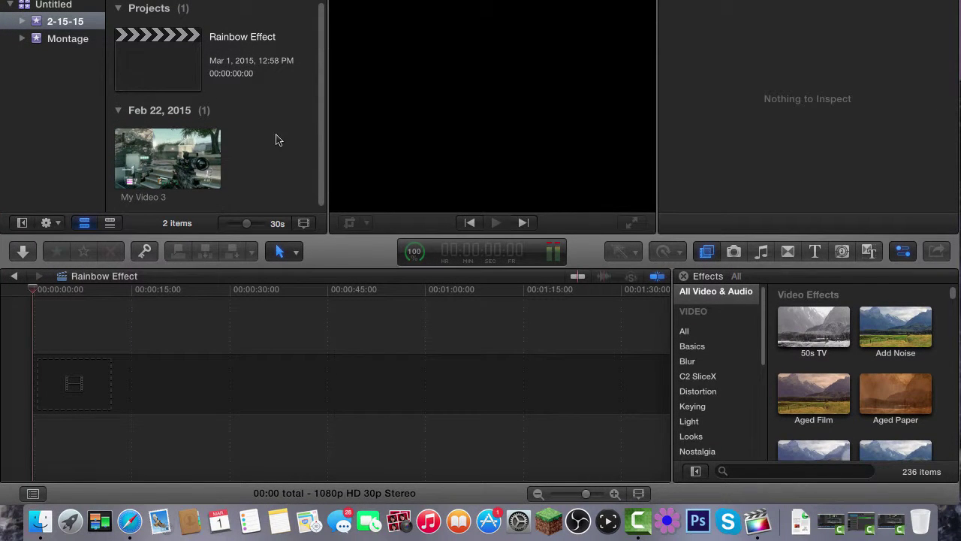
{"action": "left_click", "coordinate": [173, 175]}
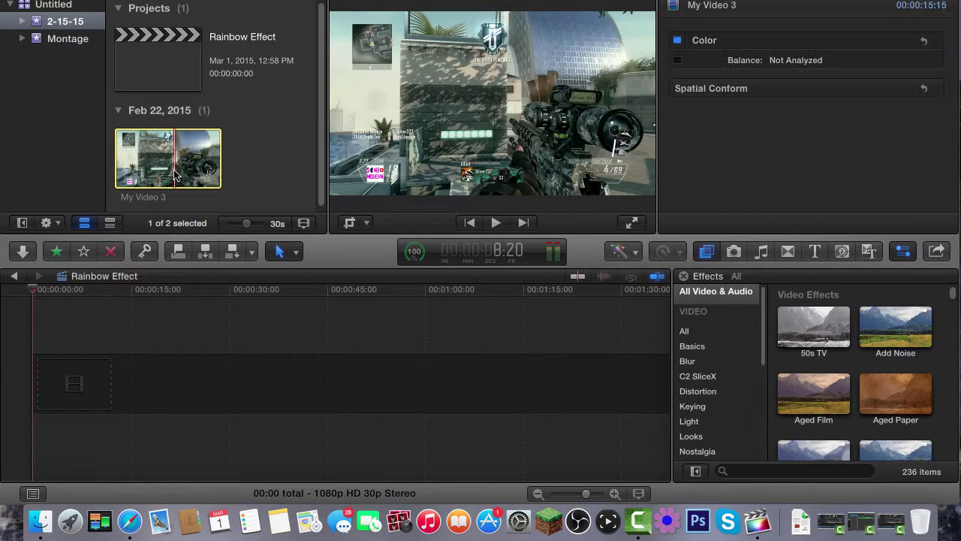
{"action": "right_click", "coordinate": [159, 165]}
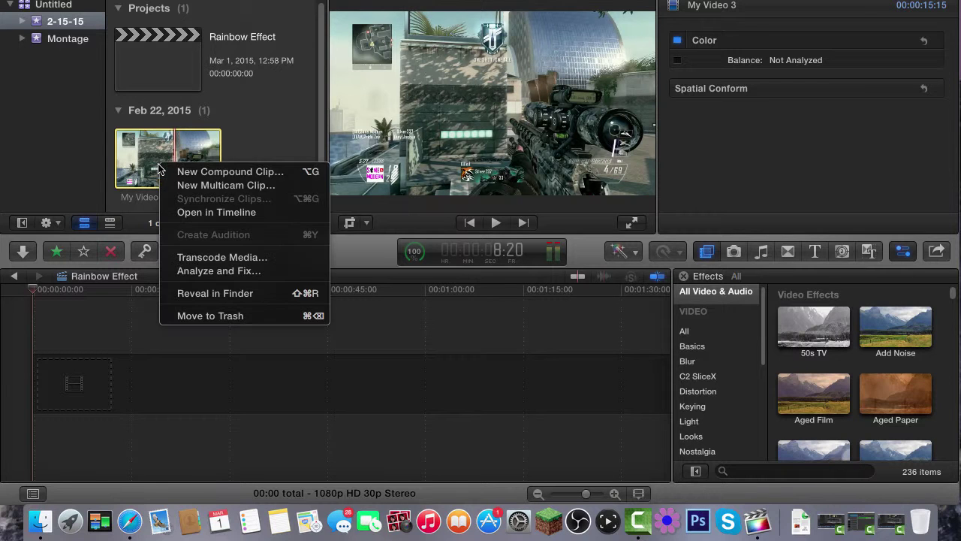
{"action": "left_click", "coordinate": [215, 212]}
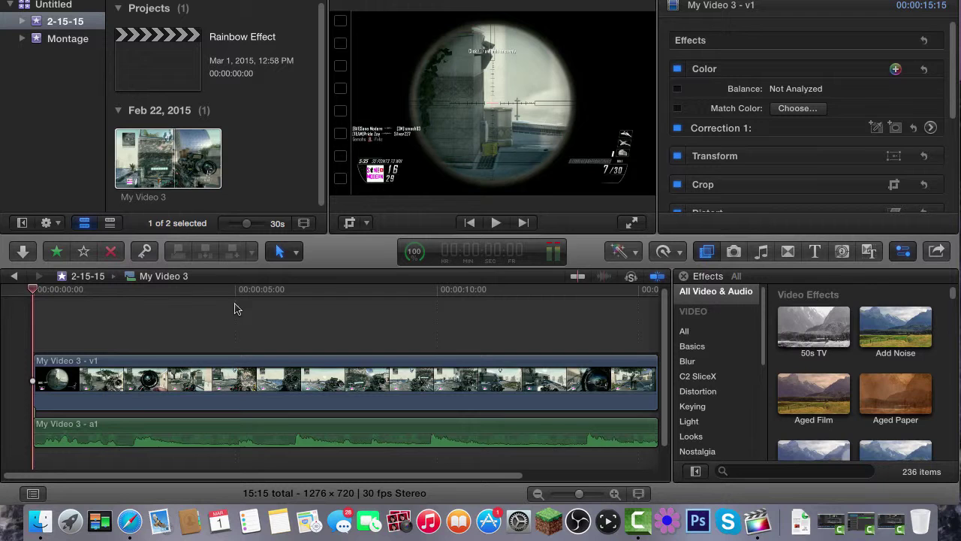
Step: Preview the clip, then delete the My Video 3 - a1 audio clip from the timeline
{"action": "left_click_drag", "start_coordinate": [33, 290], "coordinate": [4, 276]}
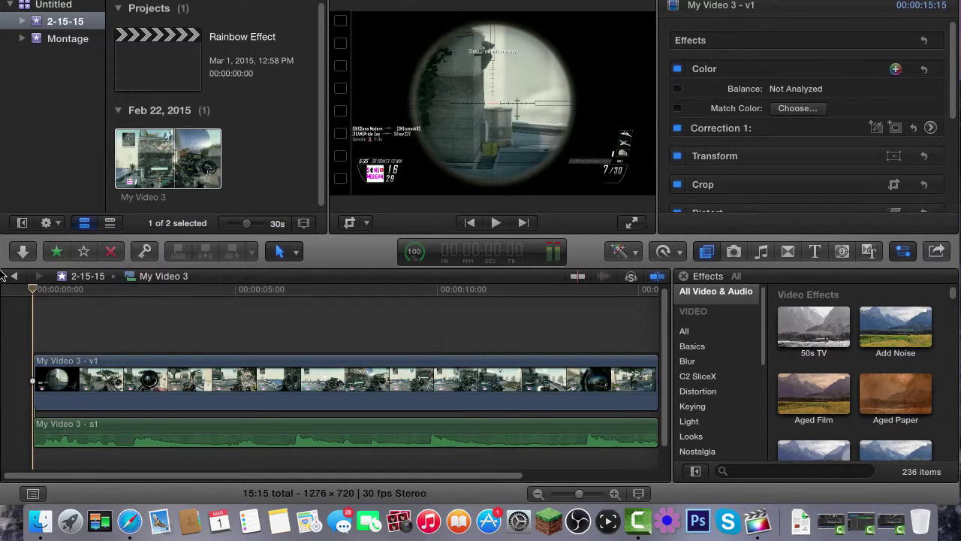
{"action": "key", "text": "space"}
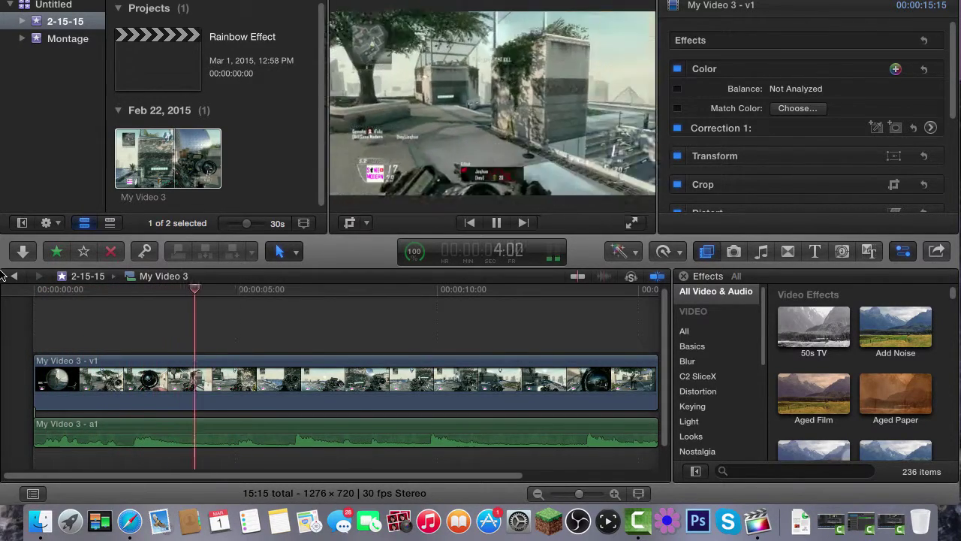
{"action": "key", "text": "space"}
{"action": "key", "text": "space"}
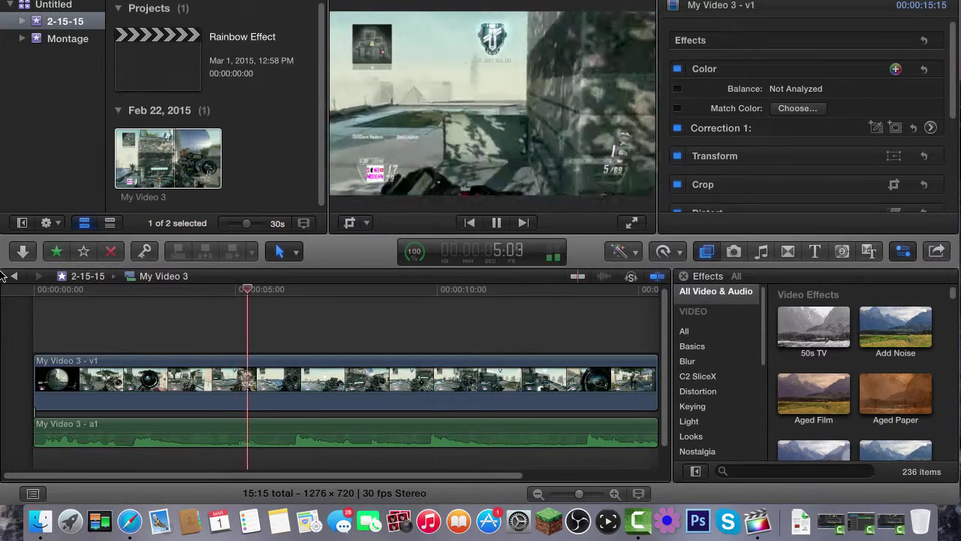
{"action": "key", "text": "space"}
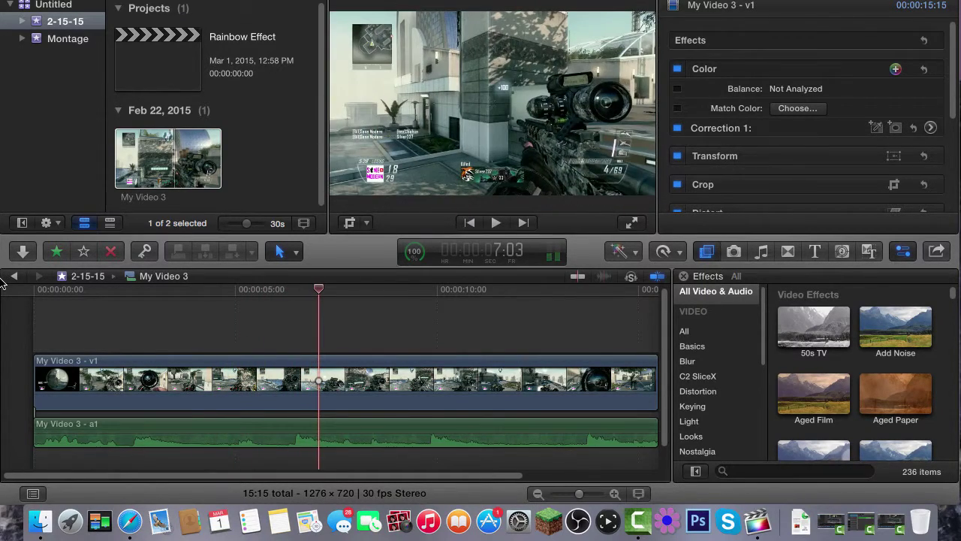
{"action": "left_click", "coordinate": [253, 432]}
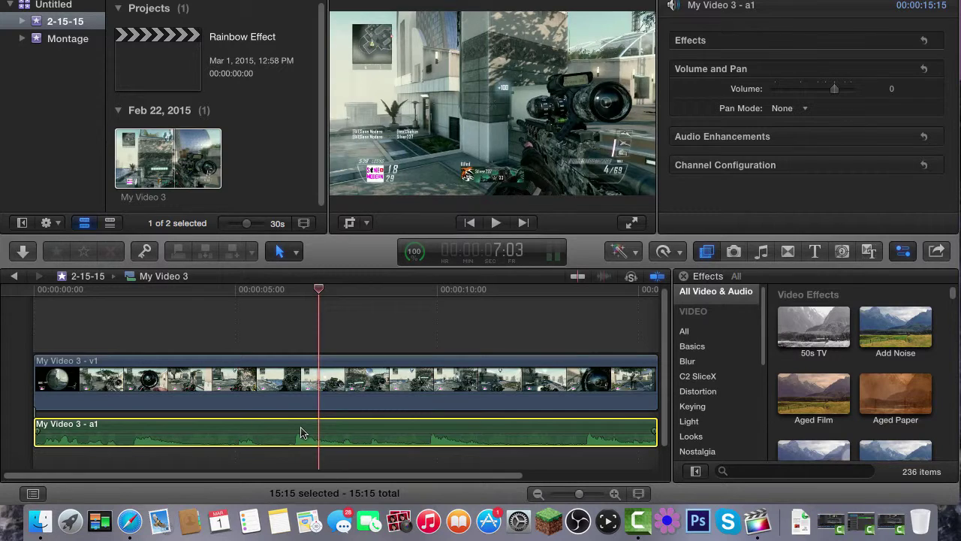
{"action": "key", "text": "Delete"}
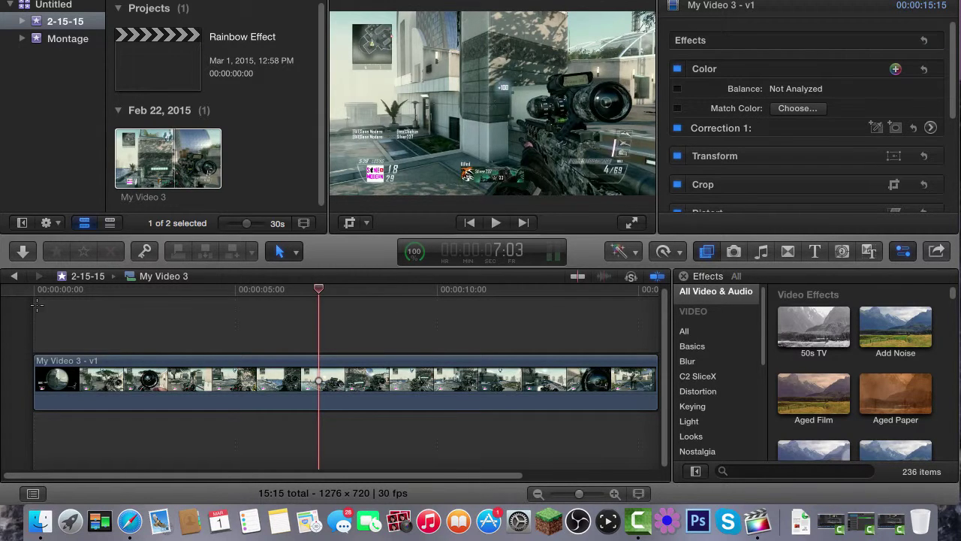
Step: Play from the start and park the playhead just after the two-second mark
{"action": "left_click", "coordinate": [22, 294]}
{"action": "key", "text": "space"}
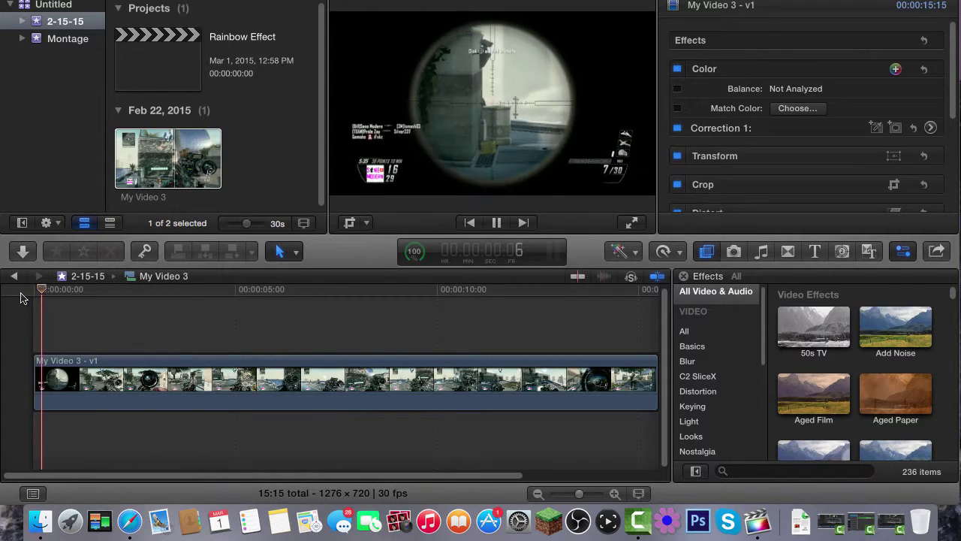
{"action": "key", "text": "space"}
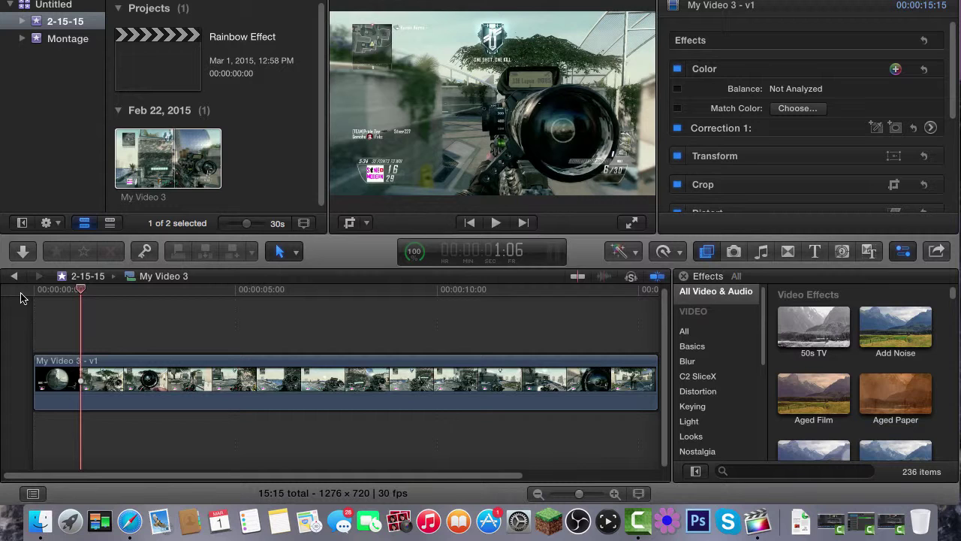
{"action": "key", "text": "space"}
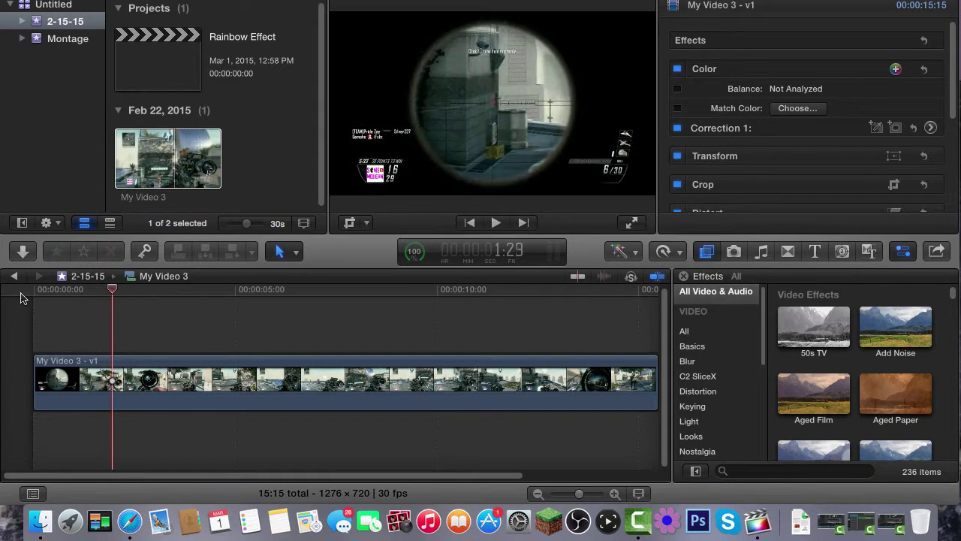
{"action": "key", "text": "space"}
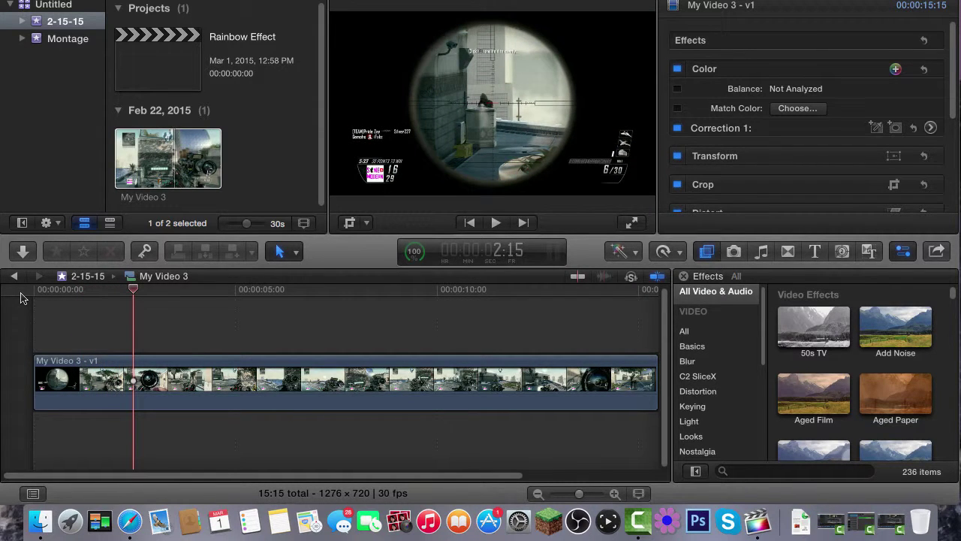
{"action": "key", "text": "Right"}
{"action": "key", "text": "Right"}
{"action": "key", "text": "Right"}
{"action": "key", "text": "Right"}
{"action": "key", "text": "Right"}
{"action": "key", "text": "Right"}
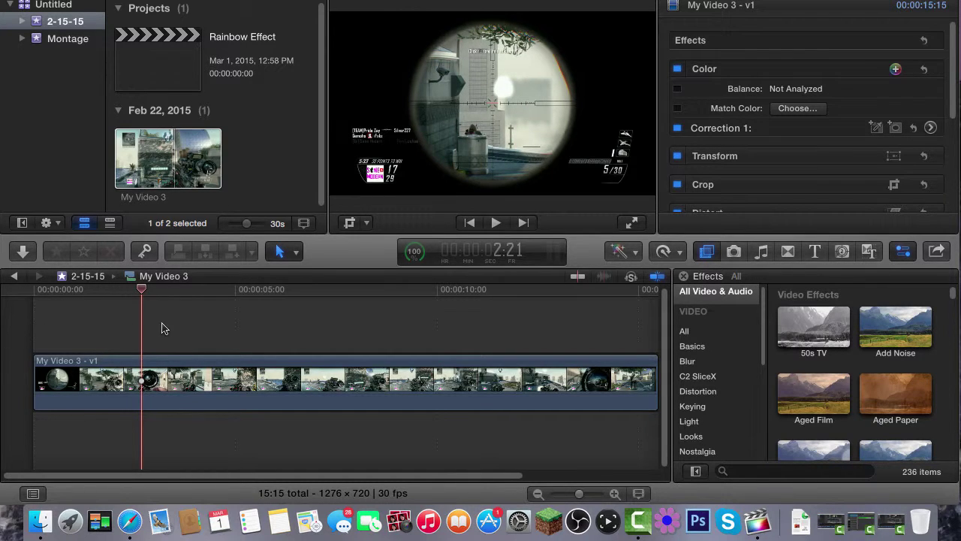
Step: Blade the clip at the playhead and add a second cut, isolating a 00:13 piece
{"action": "key", "text": "b"}
{"action": "left_click", "coordinate": [146, 372]}
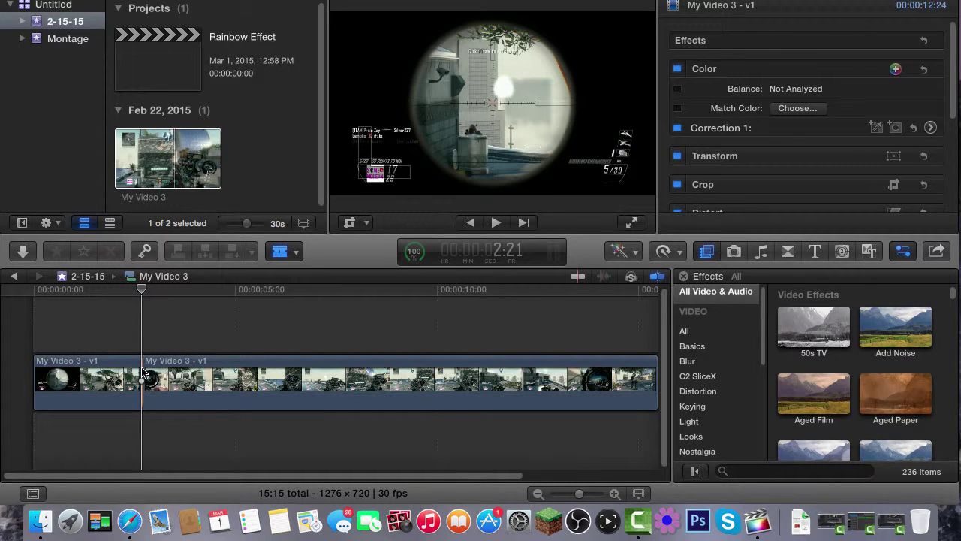
{"action": "key", "text": "a"}
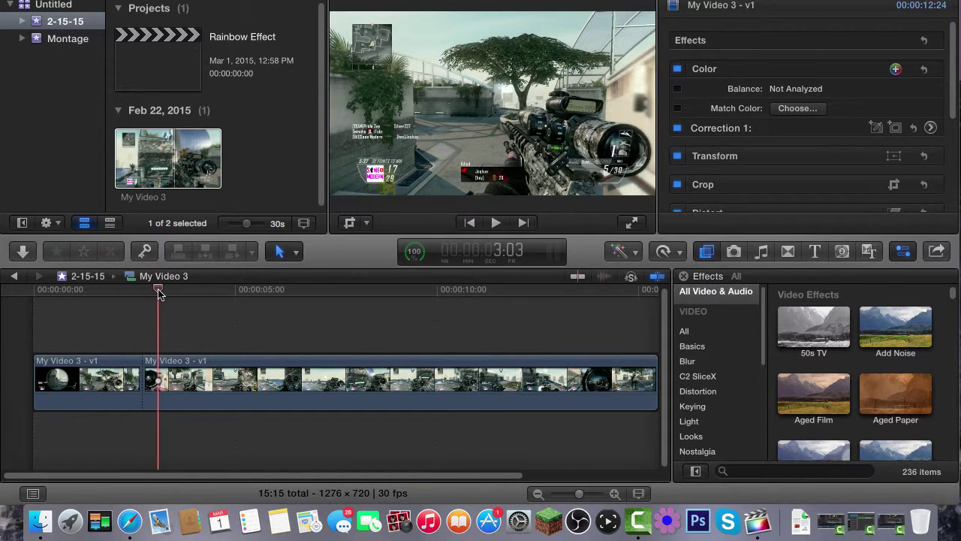
{"action": "key", "text": "r"}
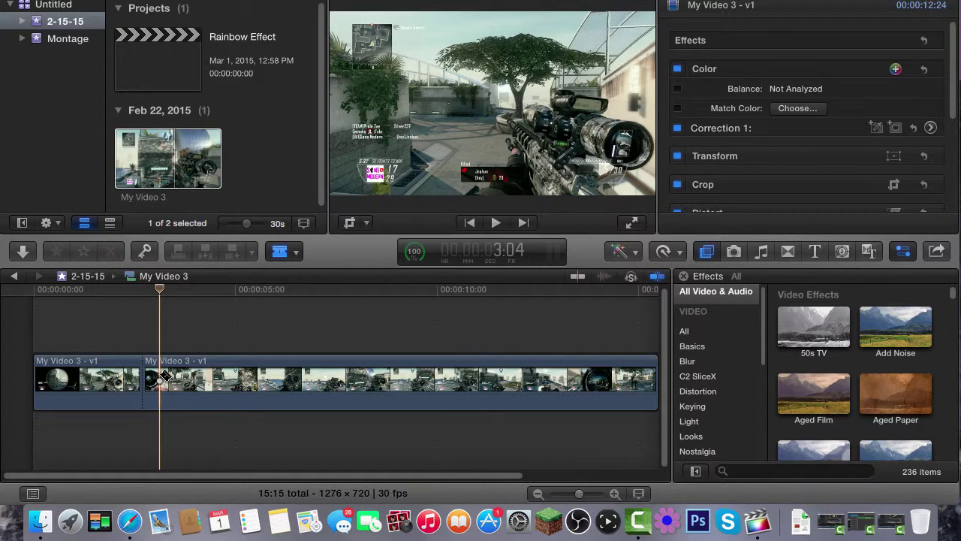
{"action": "key", "text": "super+b"}
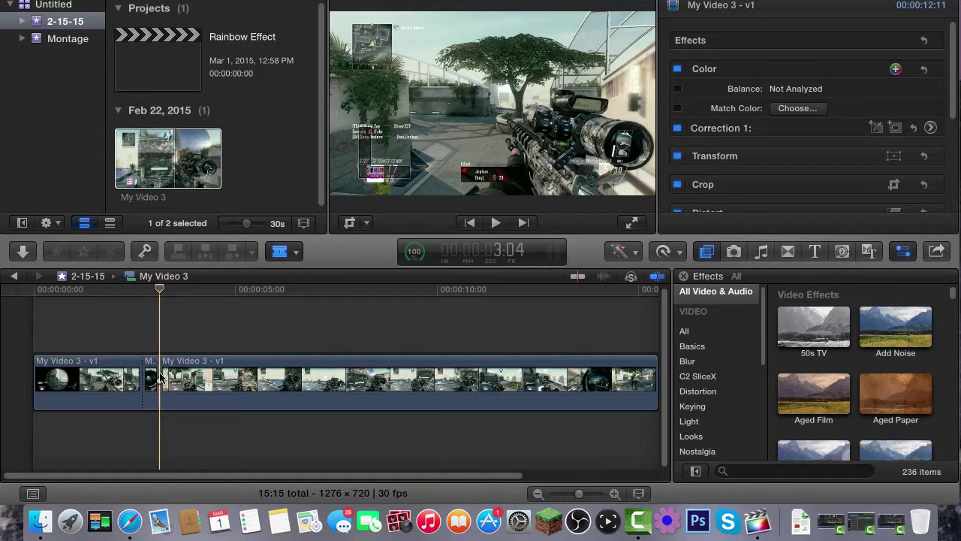
Step: Select the short sliced piece and open its Correction 1 Color Board
{"action": "key", "text": "a"}
{"action": "left_click", "coordinate": [150, 366]}
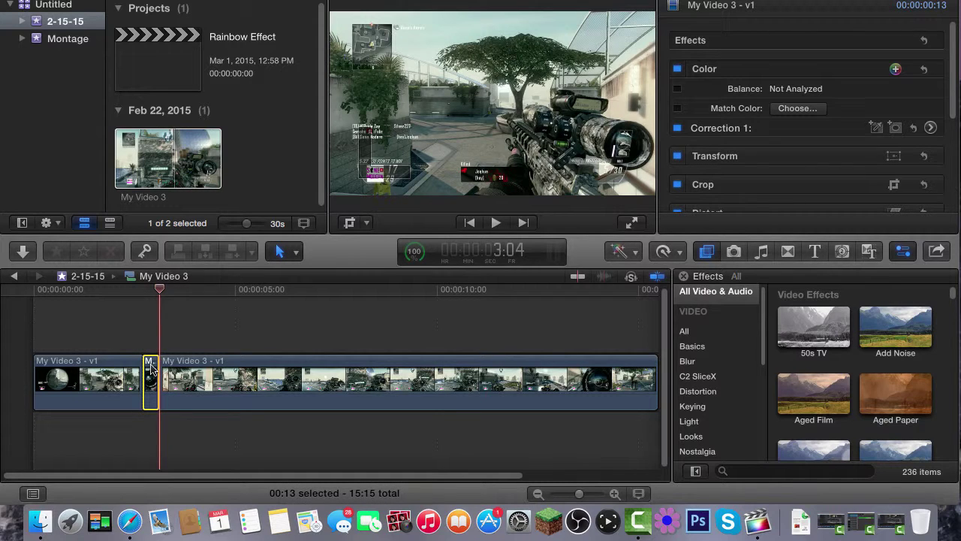
{"action": "left_click", "coordinate": [151, 290]}
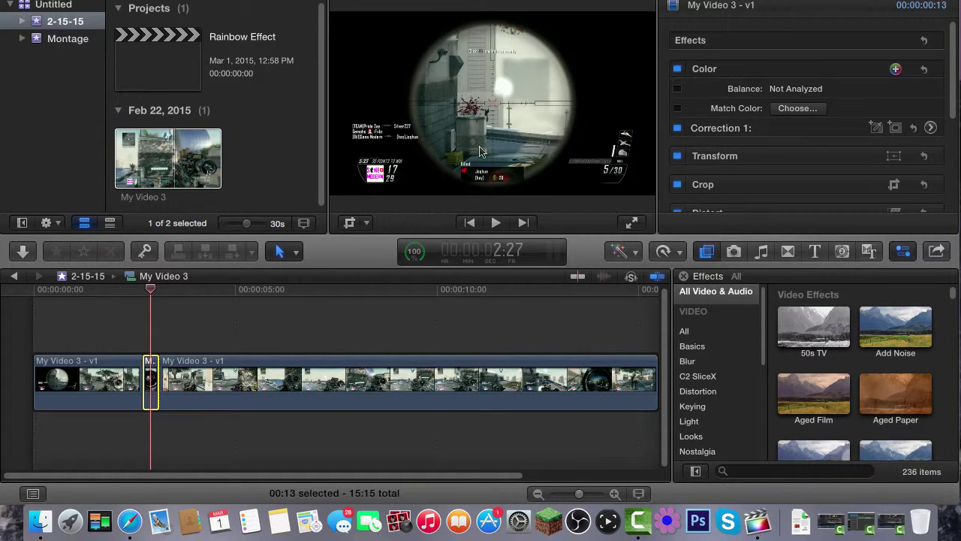
{"action": "left_click", "coordinate": [930, 128]}
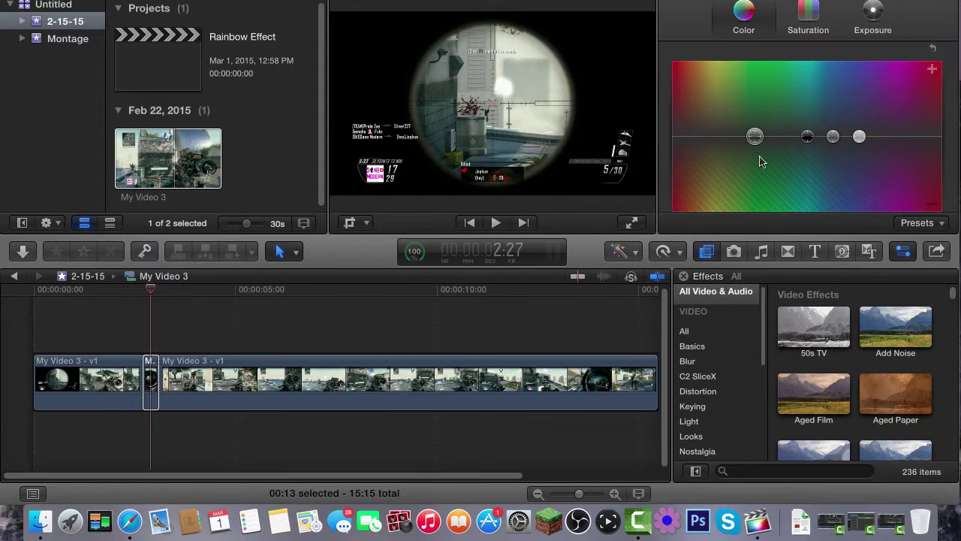
Step: Drag the Color pucks until the piece shows a cyan-blue tint, then play it back
{"action": "left_click_drag", "start_coordinate": [754, 140], "coordinate": [754, 98]}
{"action": "left_click_drag", "start_coordinate": [808, 136], "coordinate": [910, 93]}
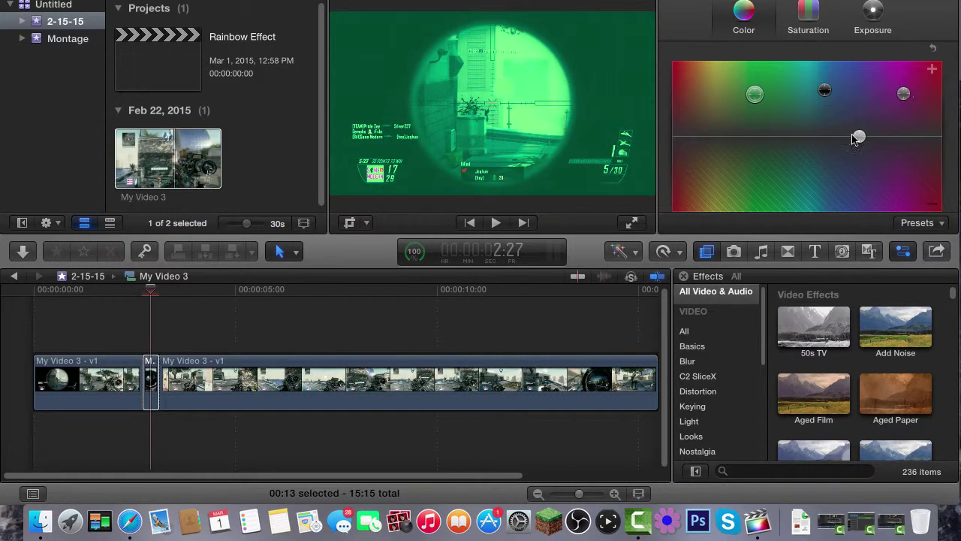
{"action": "left_click_drag", "start_coordinate": [754, 93], "coordinate": [714, 144]}
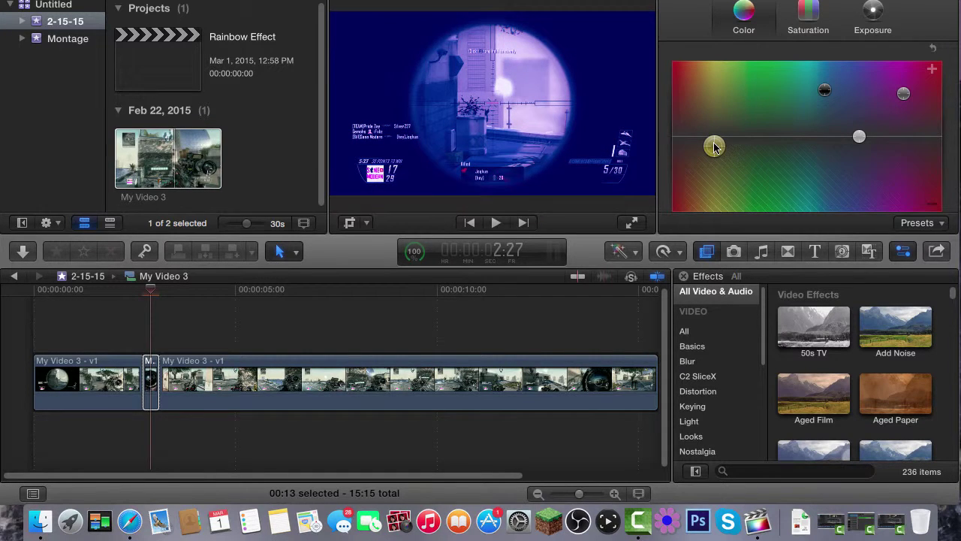
{"action": "mouse_move", "coordinate": [824, 90]}
{"action": "left_mouse_down"}
{"action": "mouse_move", "coordinate": [808, 145]}
{"action": "mouse_move", "coordinate": [839, 92]}
{"action": "mouse_move", "coordinate": [829, 105]}
{"action": "left_mouse_up"}
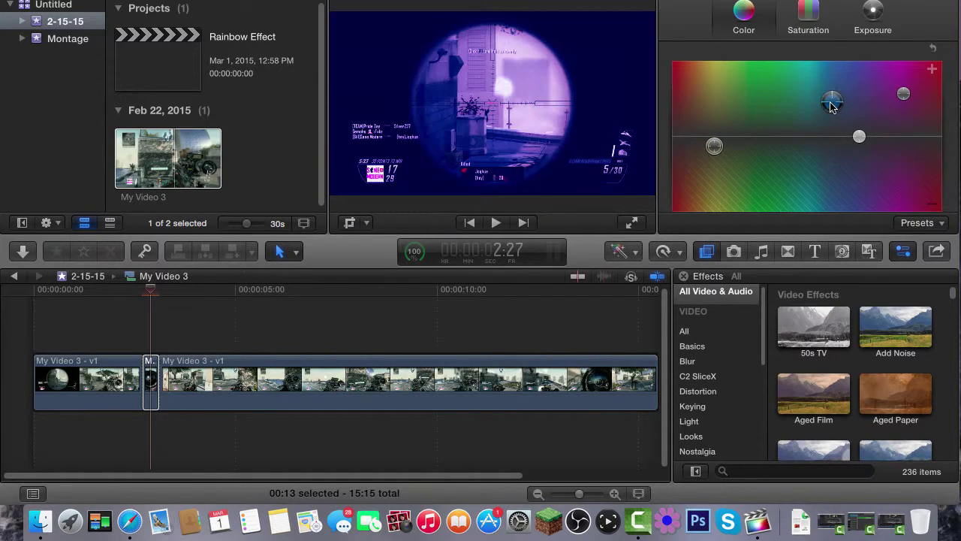
{"action": "left_click_drag", "start_coordinate": [714, 146], "coordinate": [807, 102]}
{"action": "left_click_drag", "start_coordinate": [860, 139], "coordinate": [828, 149]}
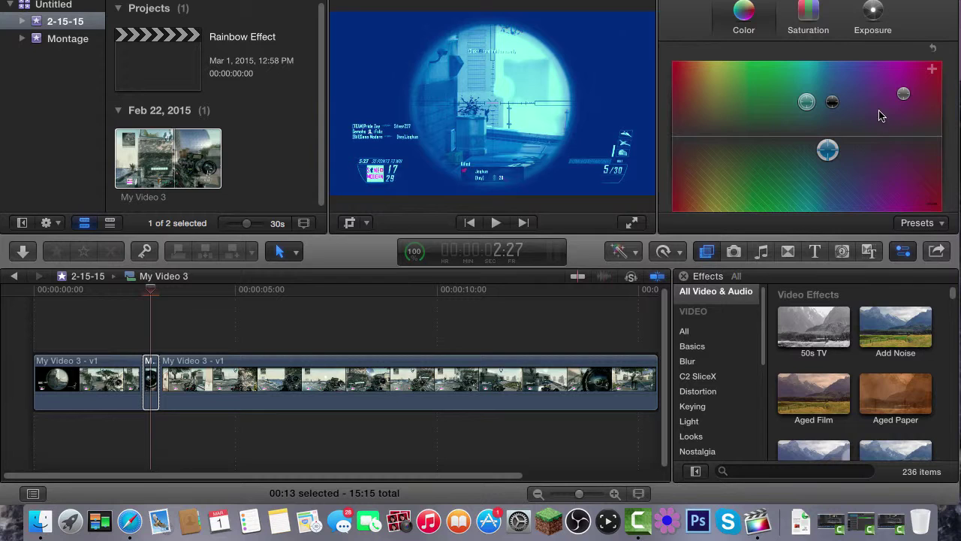
{"action": "left_click_drag", "start_coordinate": [905, 94], "coordinate": [810, 76]}
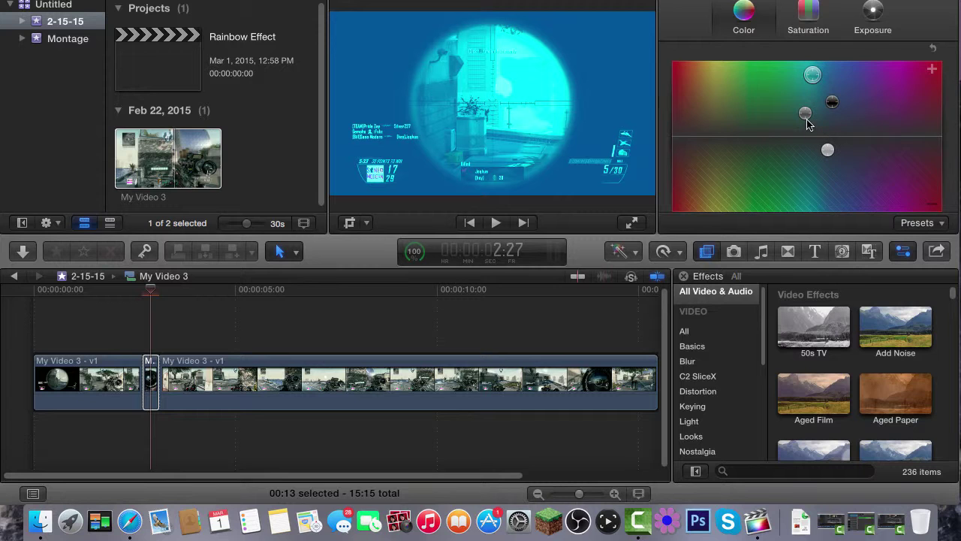
{"action": "key", "text": "space"}
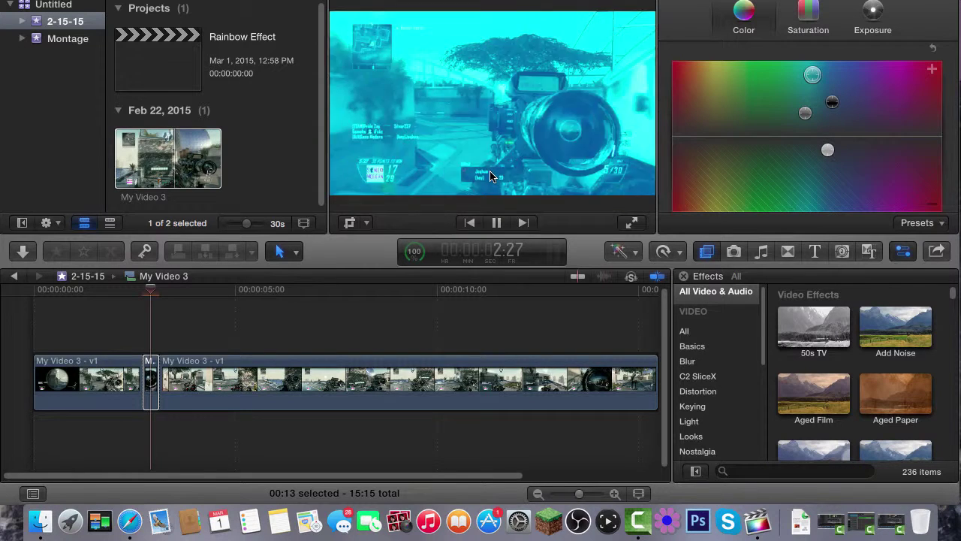
{"action": "key", "text": "space"}
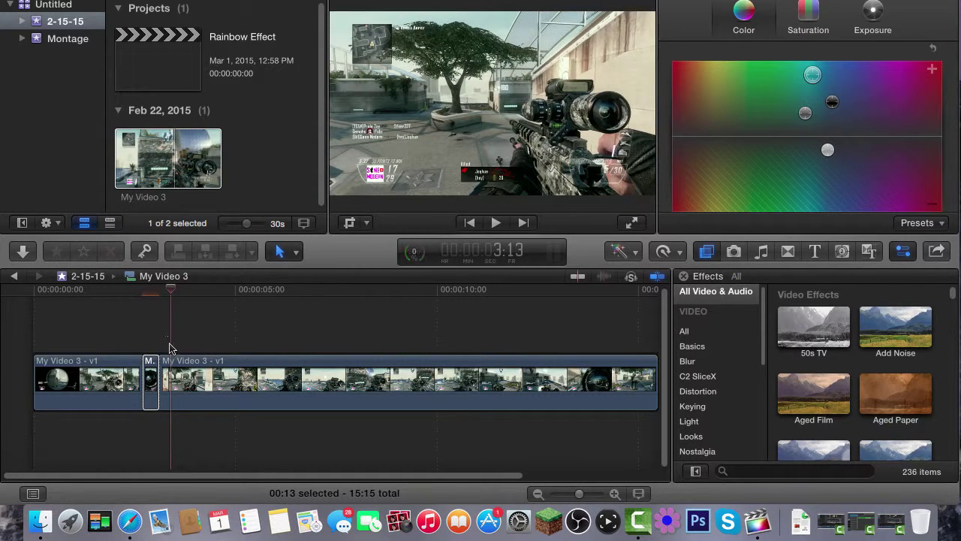
Step: Select the next short 00:09 piece and drag the global puck to tint it green
{"action": "left_click", "coordinate": [172, 366]}
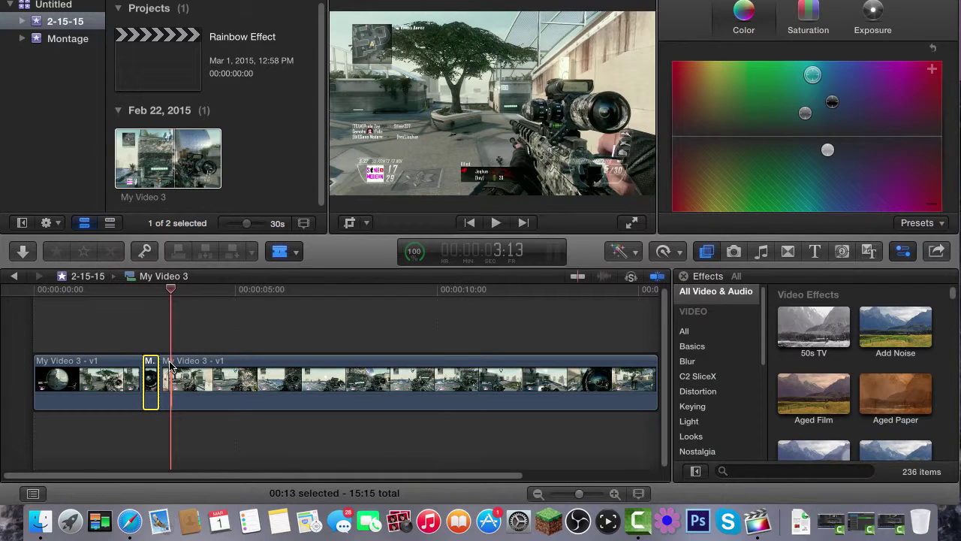
{"action": "left_click_drag", "start_coordinate": [171, 366], "coordinate": [171, 363]}
{"action": "left_click", "coordinate": [167, 365]}
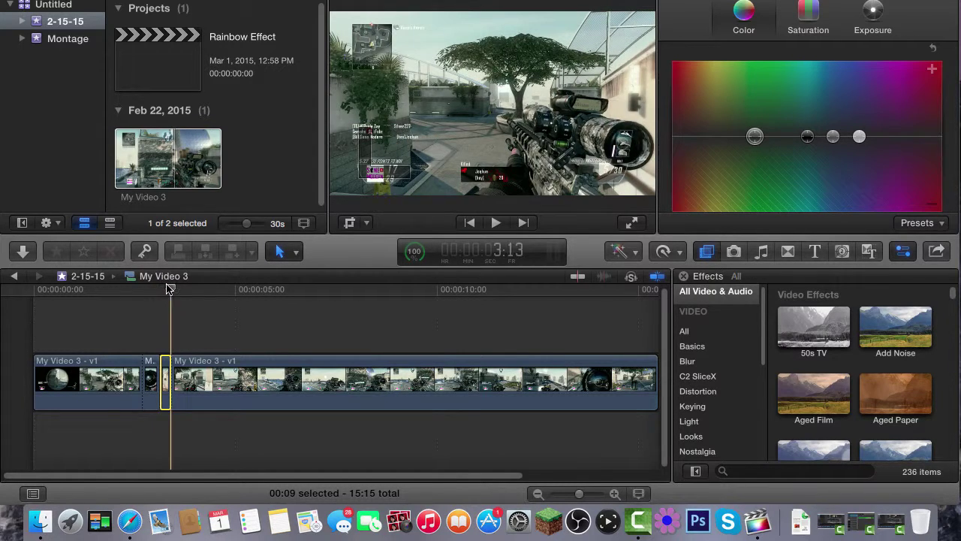
{"action": "left_click_drag", "start_coordinate": [169, 289], "coordinate": [165, 290]}
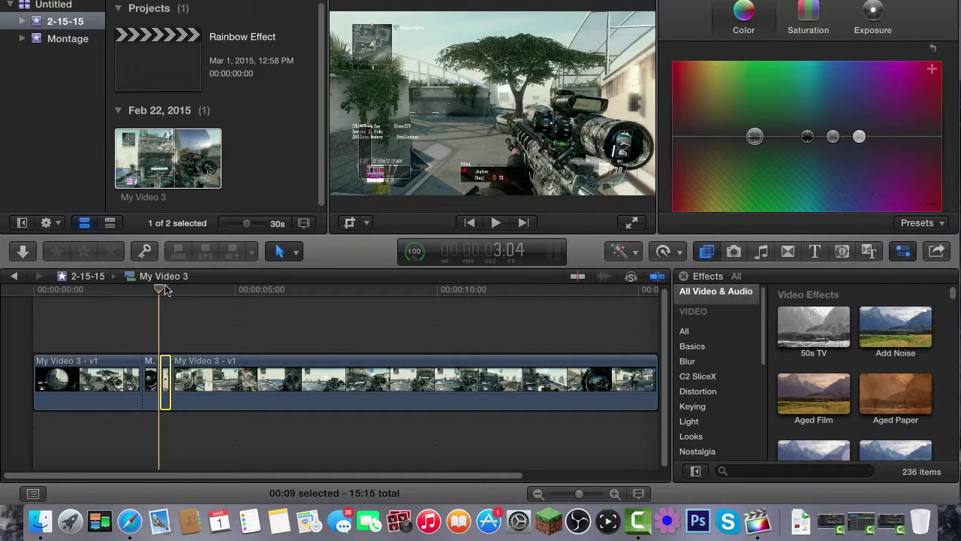
{"action": "left_click_drag", "start_coordinate": [754, 136], "coordinate": [767, 86]}
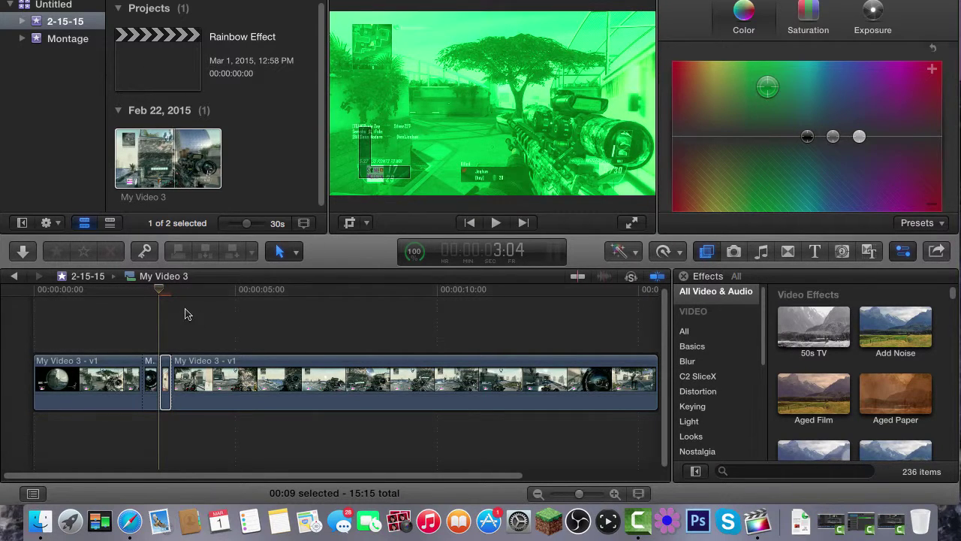
Step: Play back the green piece twice to check the tint
{"action": "left_click", "coordinate": [187, 314]}
{"action": "left_click", "coordinate": [143, 322]}
{"action": "key", "text": "space"}
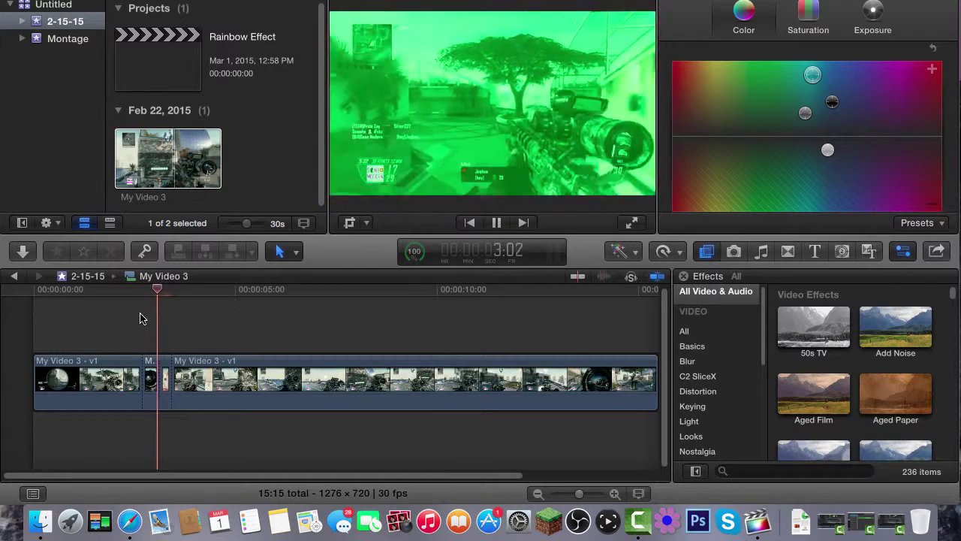
{"action": "key", "text": "space"}
{"action": "left_click_drag", "start_coordinate": [187, 293], "coordinate": [143, 287]}
{"action": "key", "text": "space"}
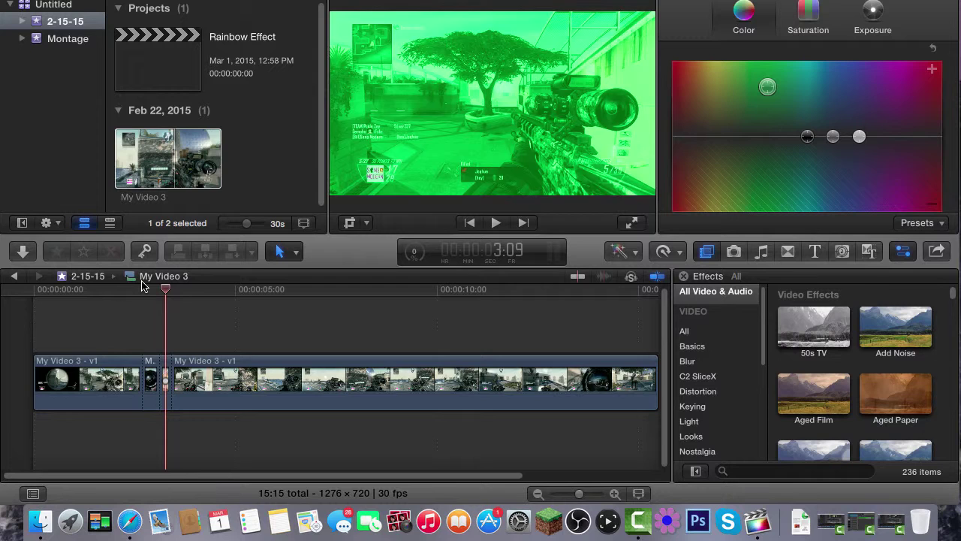
{"action": "key", "text": "space"}
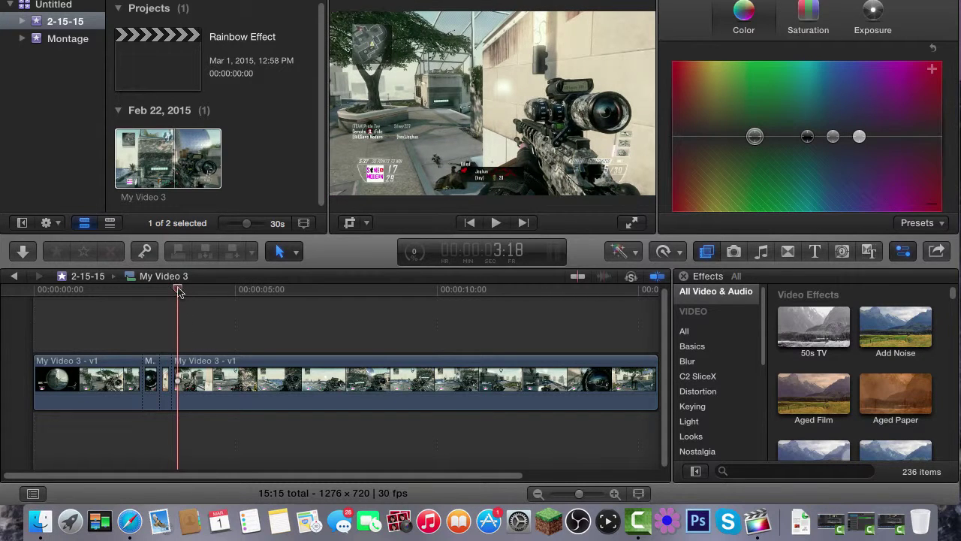
{"action": "left_click_drag", "start_coordinate": [178, 290], "coordinate": [183, 291]}
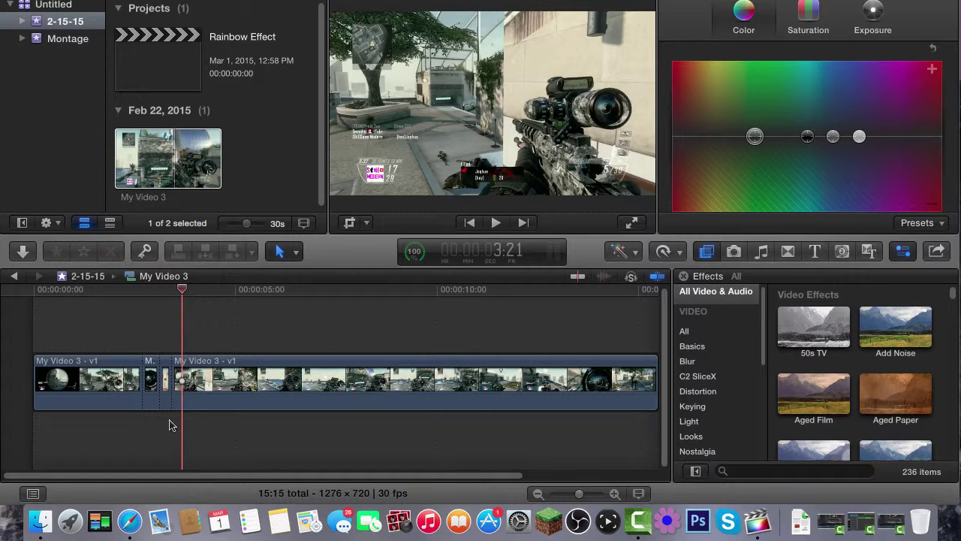
{"action": "key", "text": "b"}
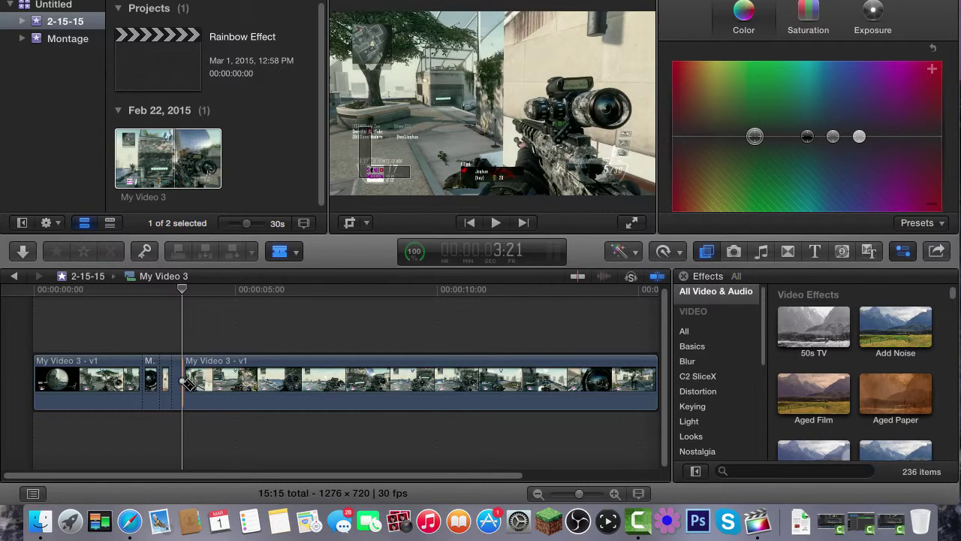
Step: Select the newest 00:08 piece and give it an initial blue tint on the Color Board
{"action": "key", "text": "a"}
{"action": "left_click", "coordinate": [177, 379]}
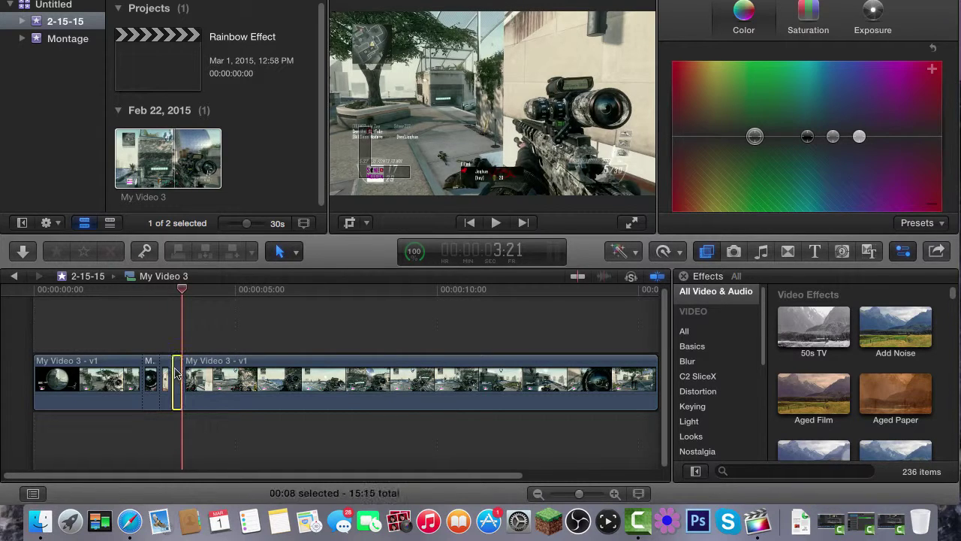
{"action": "left_click_drag", "start_coordinate": [180, 287], "coordinate": [172, 286]}
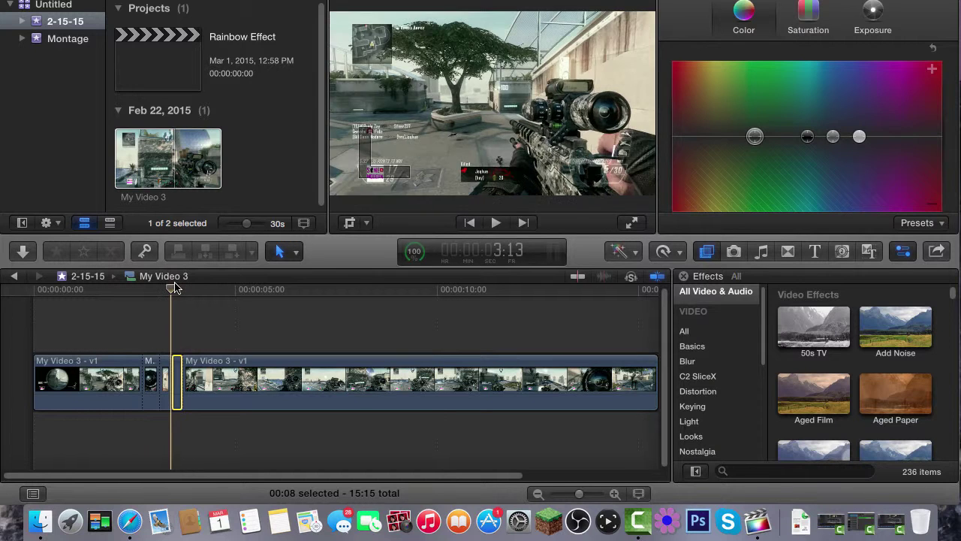
{"action": "left_click", "coordinate": [182, 288]}
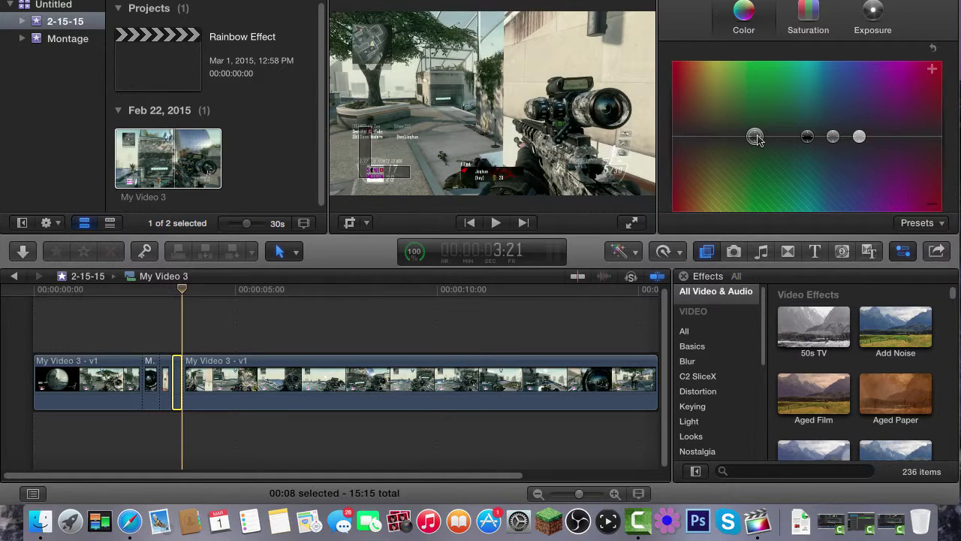
{"action": "left_click_drag", "start_coordinate": [756, 137], "coordinate": [847, 80]}
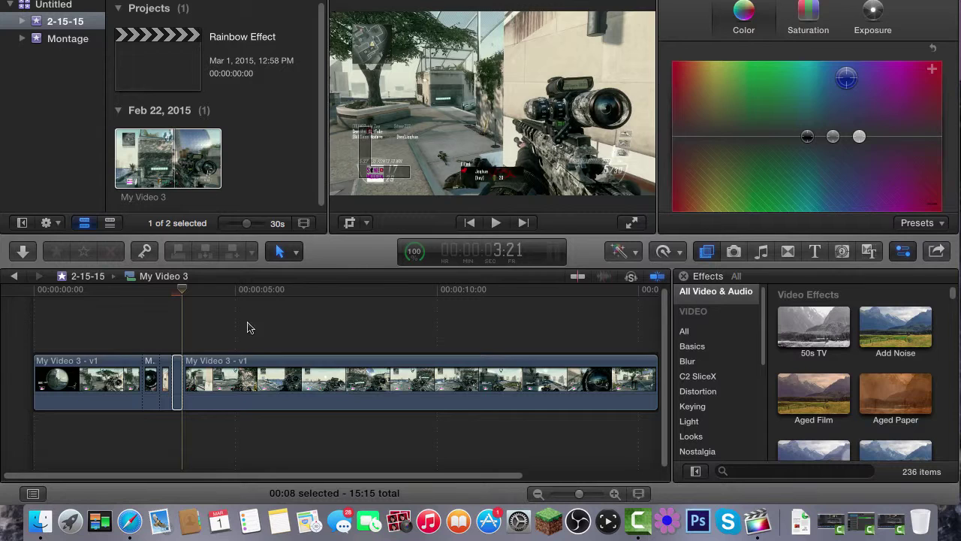
{"action": "left_click", "coordinate": [178, 362]}
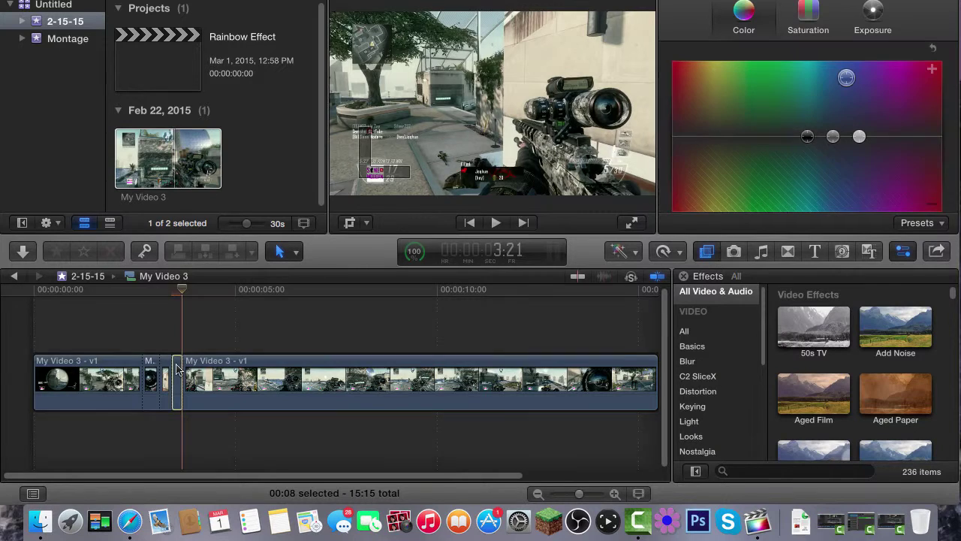
{"action": "left_click", "coordinate": [776, 133]}
{"action": "left_click_drag", "start_coordinate": [846, 78], "coordinate": [829, 85]}
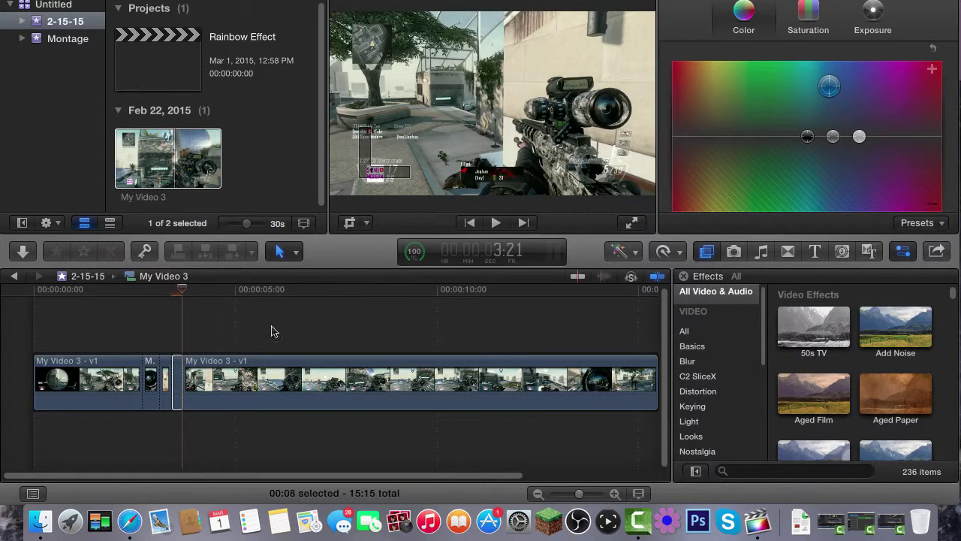
Step: Compare neighbouring pieces and drag the global, shadows and midtones pucks to a deep purple tint
{"action": "left_click", "coordinate": [180, 290]}
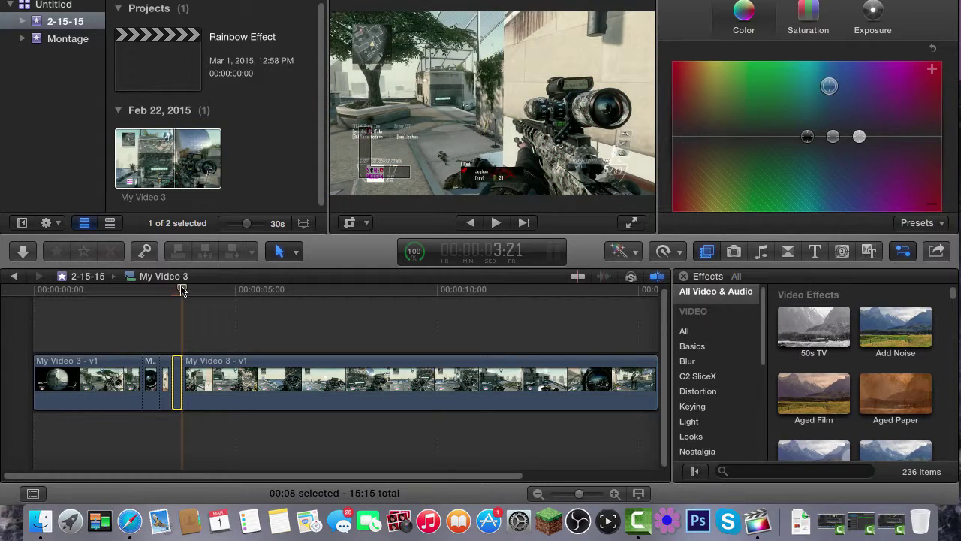
{"action": "left_click_drag", "start_coordinate": [181, 289], "coordinate": [172, 292]}
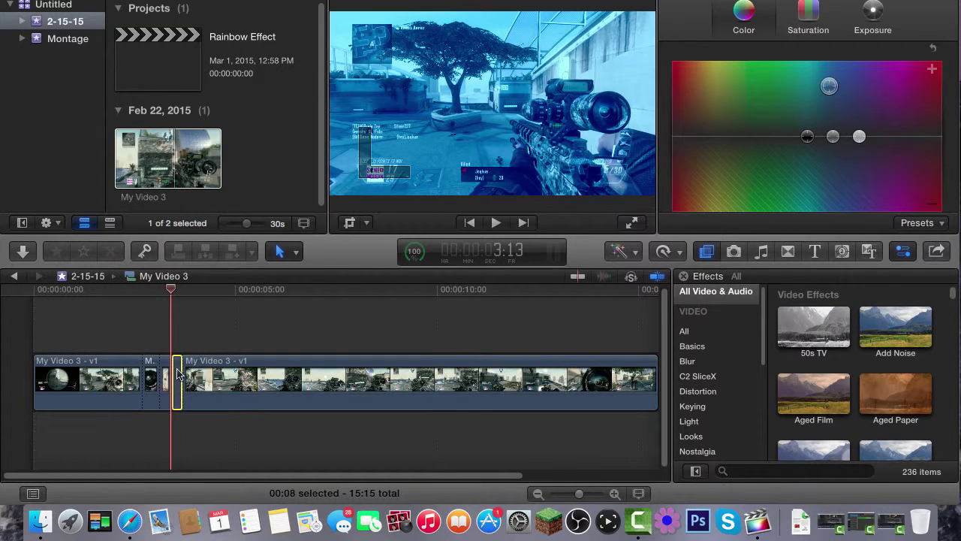
{"action": "mouse_move", "coordinate": [171, 291]}
{"action": "left_mouse_down"}
{"action": "mouse_move", "coordinate": [160, 290]}
{"action": "mouse_move", "coordinate": [172, 292]}
{"action": "left_mouse_up"}
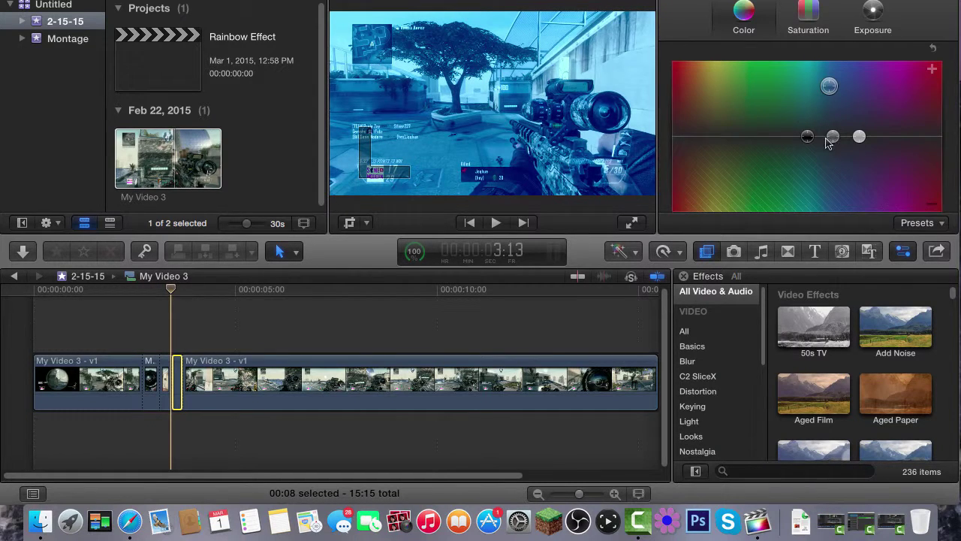
{"action": "left_click_drag", "start_coordinate": [828, 143], "coordinate": [895, 97]}
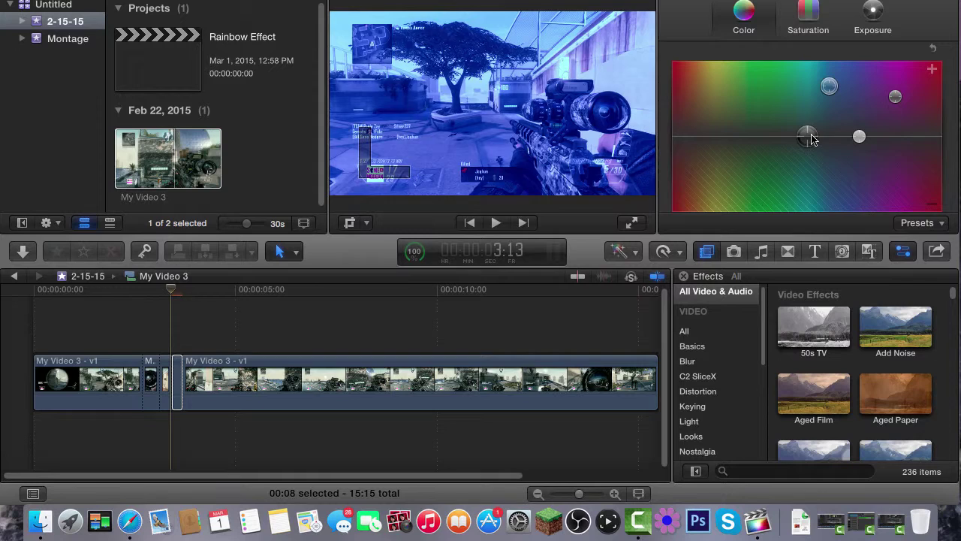
{"action": "left_click_drag", "start_coordinate": [811, 137], "coordinate": [760, 96]}
{"action": "left_click_drag", "start_coordinate": [859, 137], "coordinate": [861, 184]}
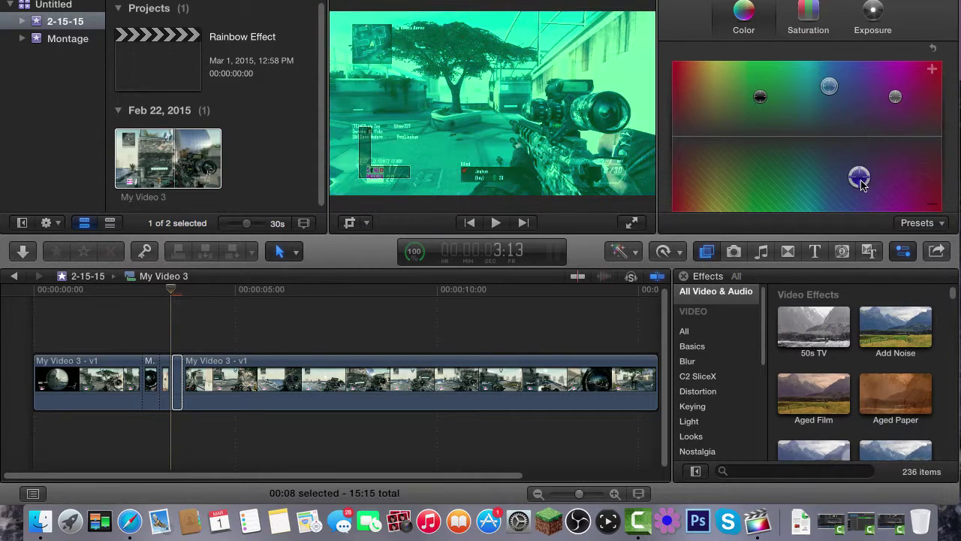
{"action": "left_click_drag", "start_coordinate": [828, 85], "coordinate": [700, 181]}
{"action": "left_click_drag", "start_coordinate": [760, 96], "coordinate": [923, 104]}
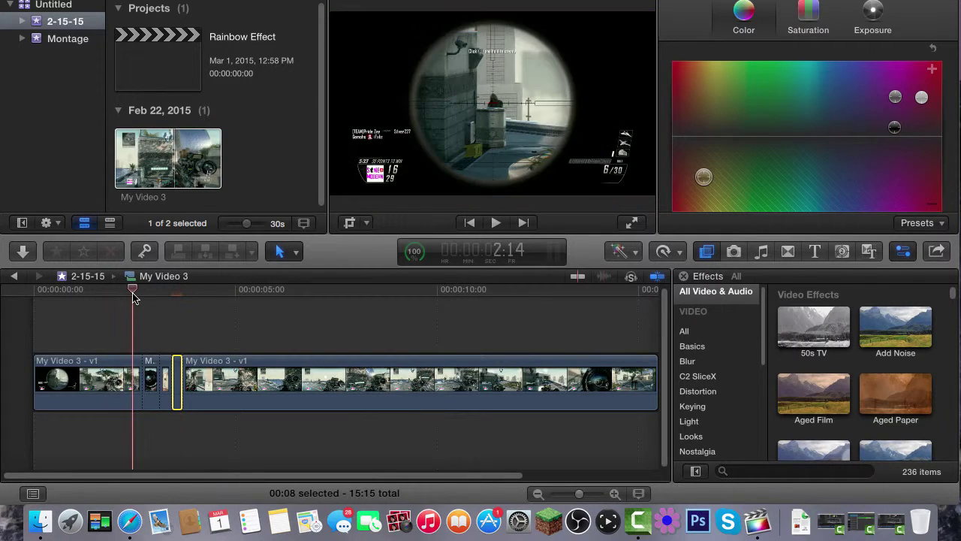
Step: Play back the cyan, green and purple pieces and stop at 4:04
{"action": "key", "text": "space"}
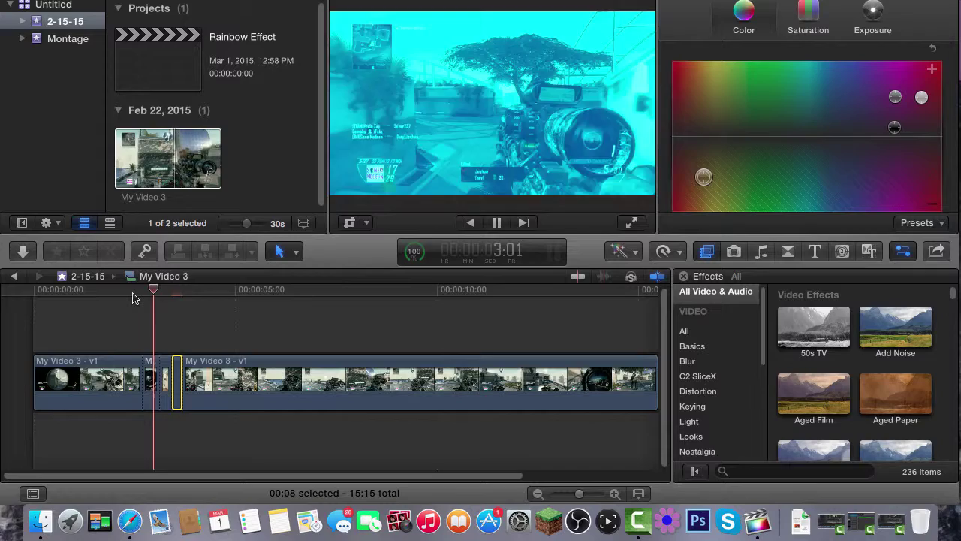
{"action": "key", "text": "space"}
{"action": "key", "text": "space"}
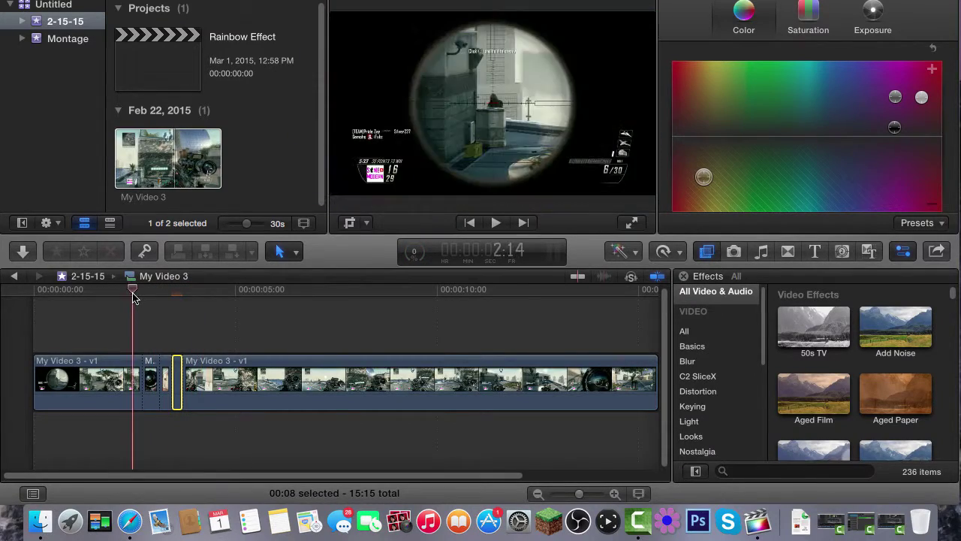
{"action": "key", "text": "space"}
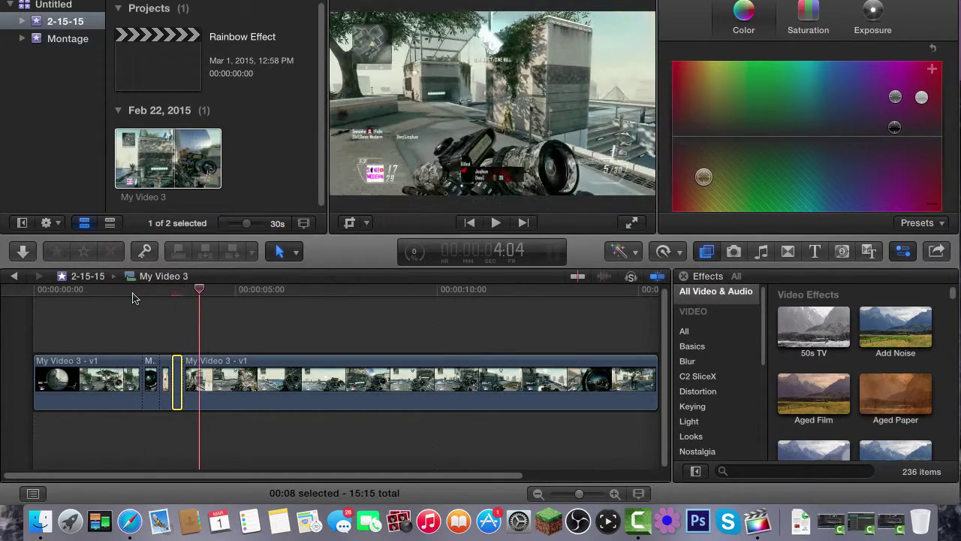
Step: Blade the clip at 4:04, select the new short piece and start tinting it
{"action": "key", "text": "b"}
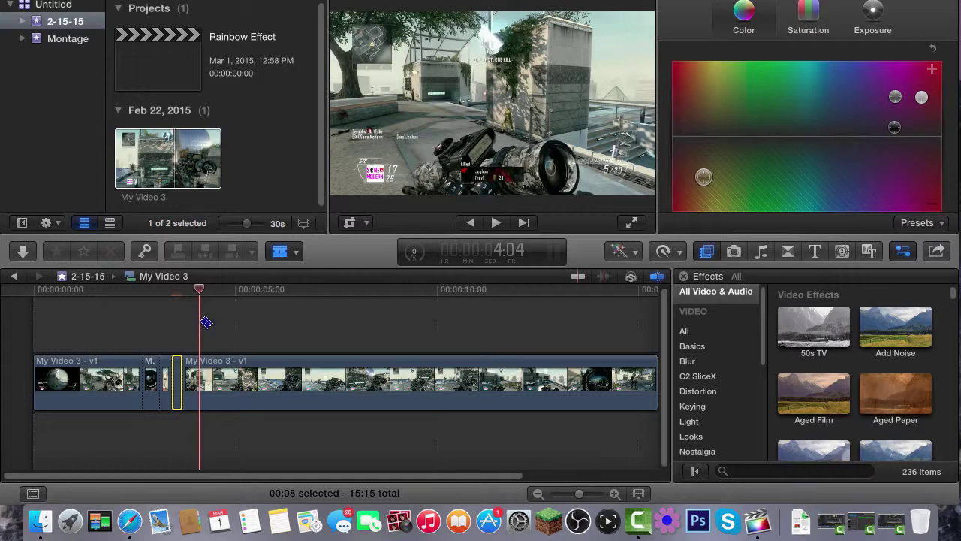
{"action": "left_click", "coordinate": [201, 376]}
{"action": "key", "text": "a"}
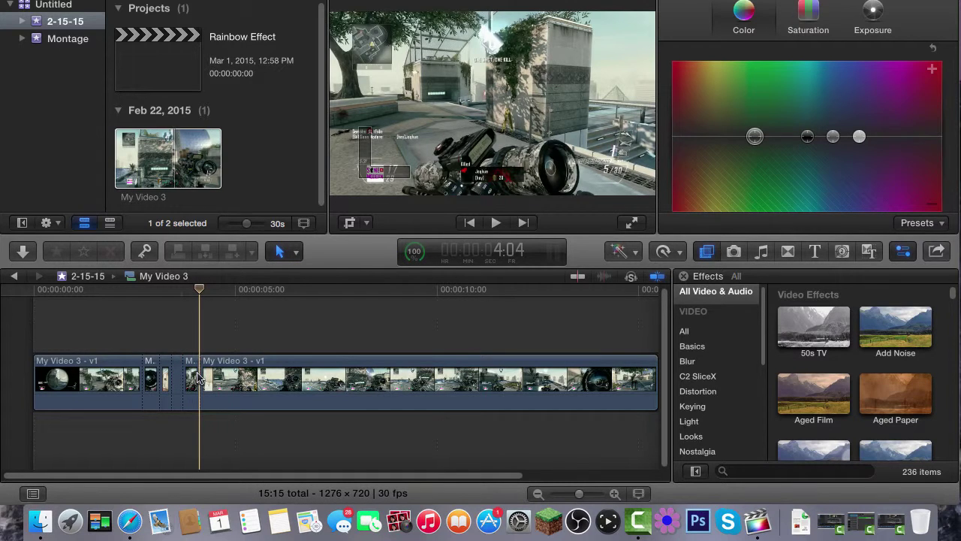
{"action": "left_click", "coordinate": [191, 379]}
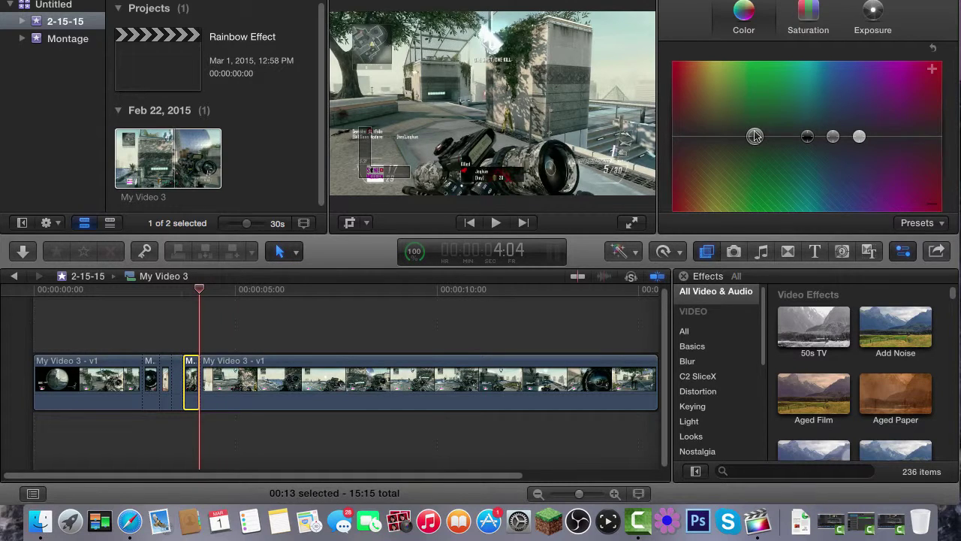
{"action": "left_click_drag", "start_coordinate": [755, 136], "coordinate": [726, 99]}
Step: Drag the Color Board pucks until the piece carries a strong orange-red tint
{"action": "left_click", "coordinate": [199, 291]}
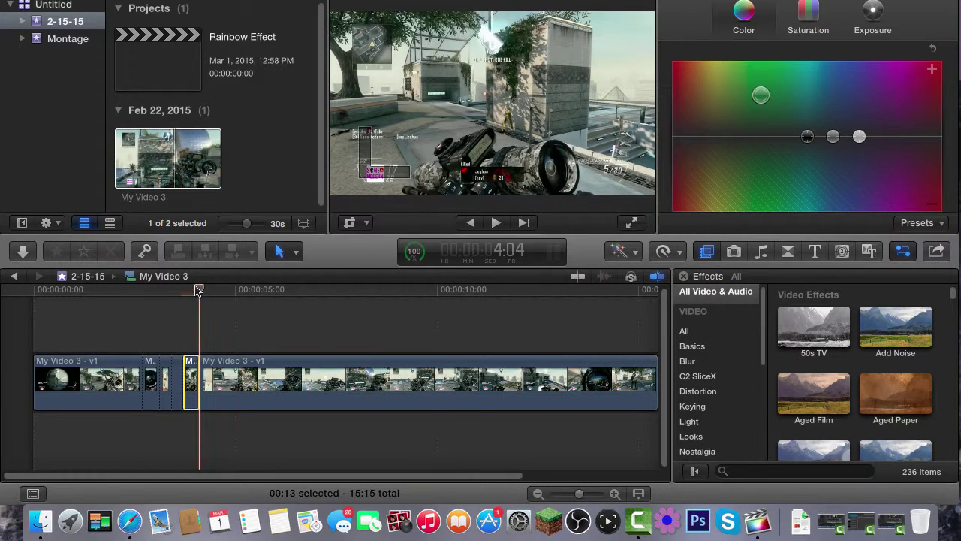
{"action": "left_click_drag", "start_coordinate": [194, 291], "coordinate": [183, 290]}
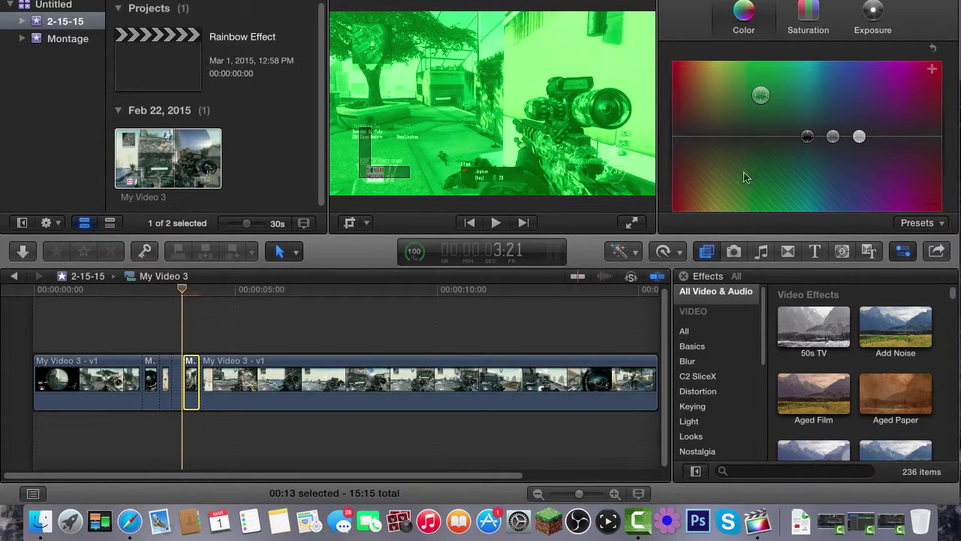
{"action": "left_click_drag", "start_coordinate": [807, 136], "coordinate": [678, 73]}
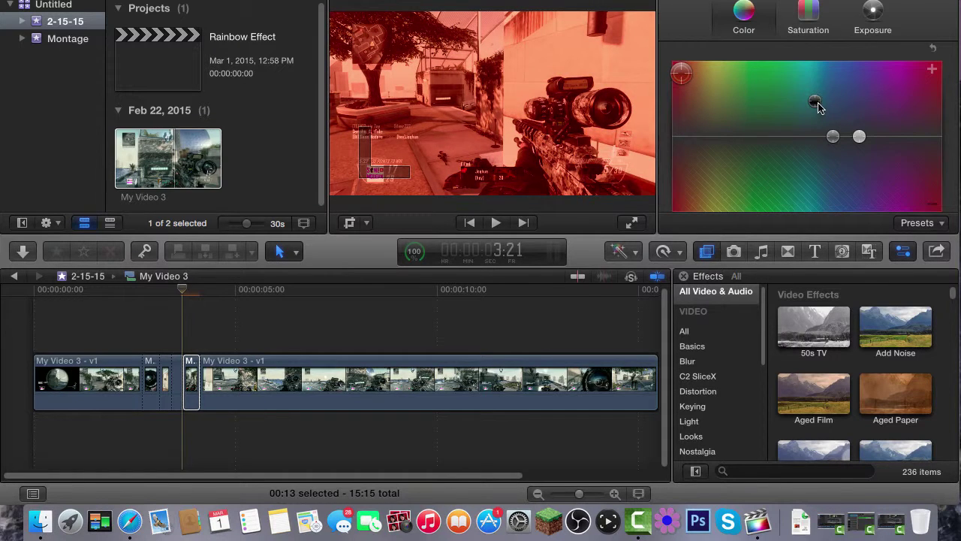
{"action": "left_click_drag", "start_coordinate": [818, 107], "coordinate": [691, 120]}
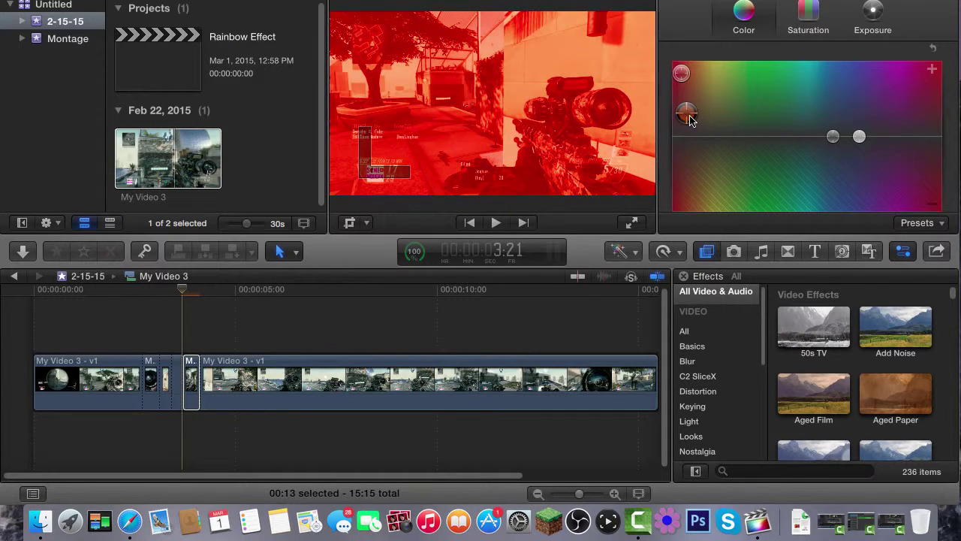
{"action": "left_click_drag", "start_coordinate": [836, 136], "coordinate": [688, 139]}
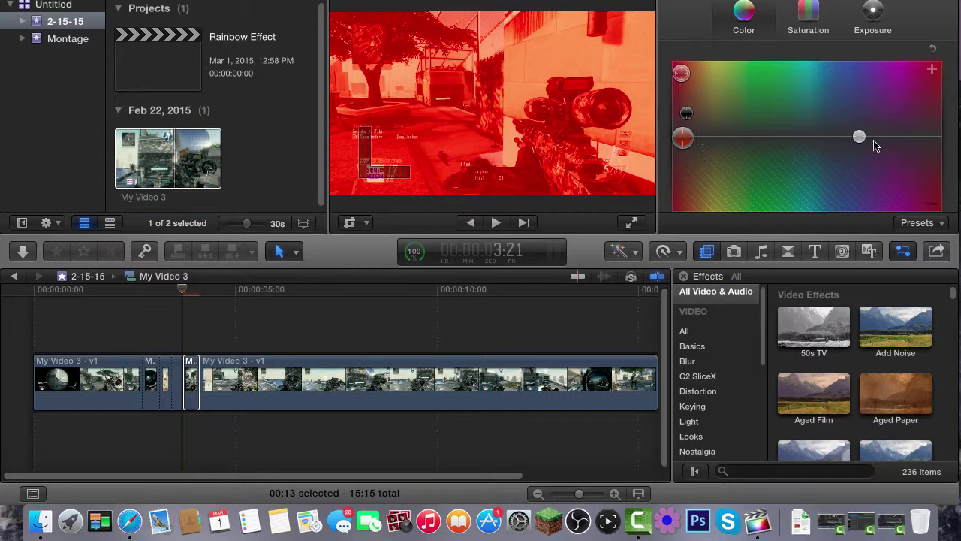
{"action": "left_click_drag", "start_coordinate": [860, 136], "coordinate": [723, 123]}
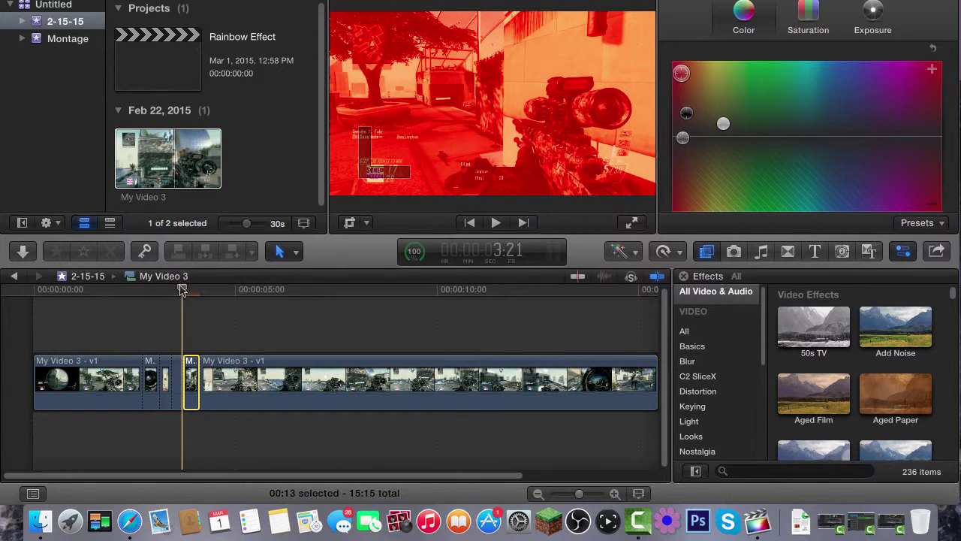
{"action": "left_click", "coordinate": [121, 290]}
Step: Stop the playhead at 2:01, blade the clip there and select the new short piece
{"action": "mouse_move", "coordinate": [120, 290]}
{"action": "left_mouse_down"}
{"action": "mouse_move", "coordinate": [99, 291]}
{"action": "mouse_move", "coordinate": [109, 293]}
{"action": "left_mouse_up"}
{"action": "key", "text": "space"}
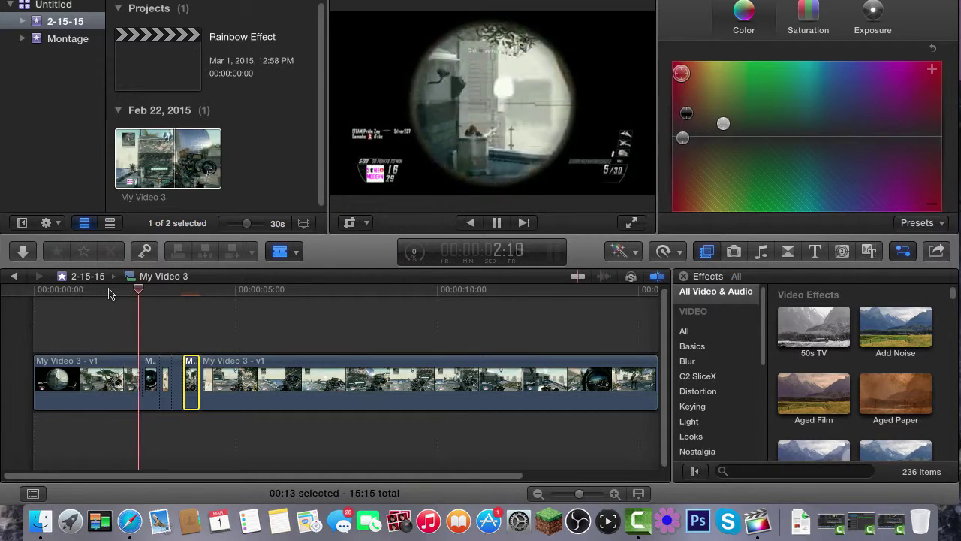
{"action": "key", "text": "space"}
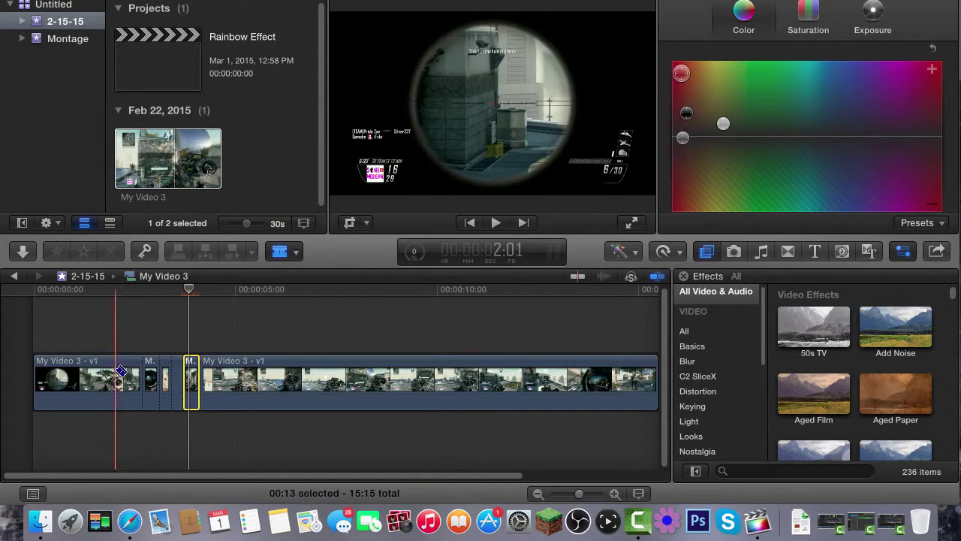
{"action": "left_click", "coordinate": [115, 374]}
{"action": "key", "text": "a"}
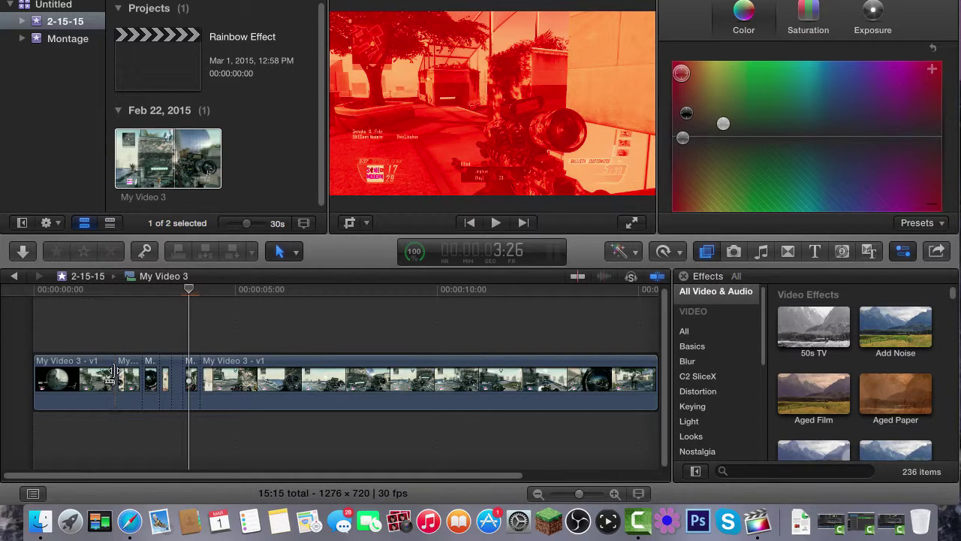
{"action": "left_click", "coordinate": [127, 374]}
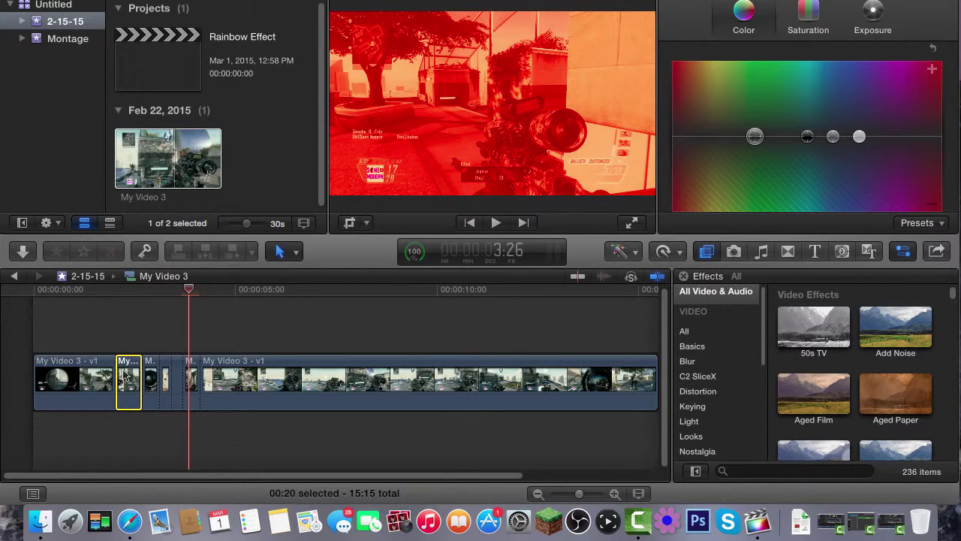
{"action": "left_click_drag", "start_coordinate": [120, 291], "coordinate": [77, 307]}
Step: Delete the untinted opening clip, then play the 13:14 timeline from its start to check it
{"action": "left_click", "coordinate": [76, 376]}
{"action": "key", "text": "Delete"}
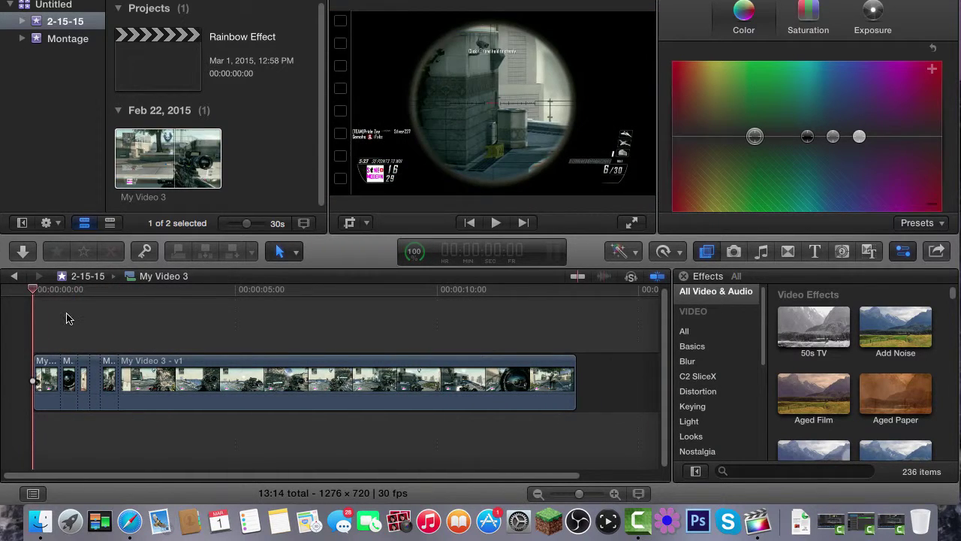
{"action": "key", "text": "space"}
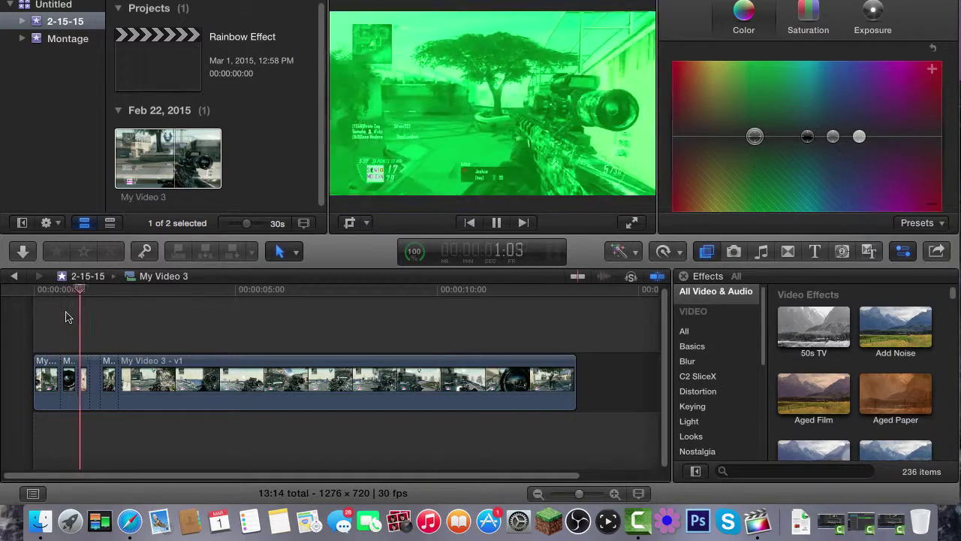
{"action": "key", "text": "space"}
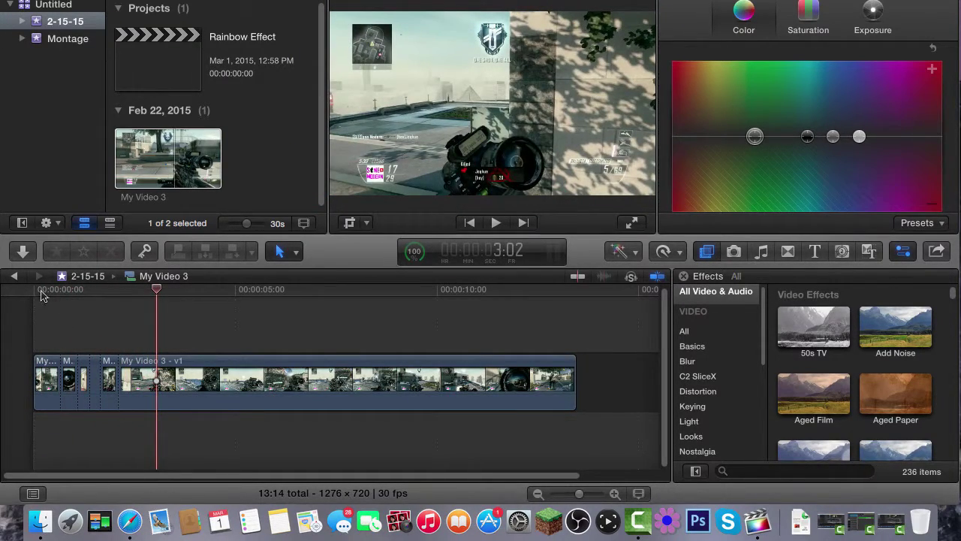
{"action": "left_click", "coordinate": [41, 293]}
{"action": "key", "text": "space"}
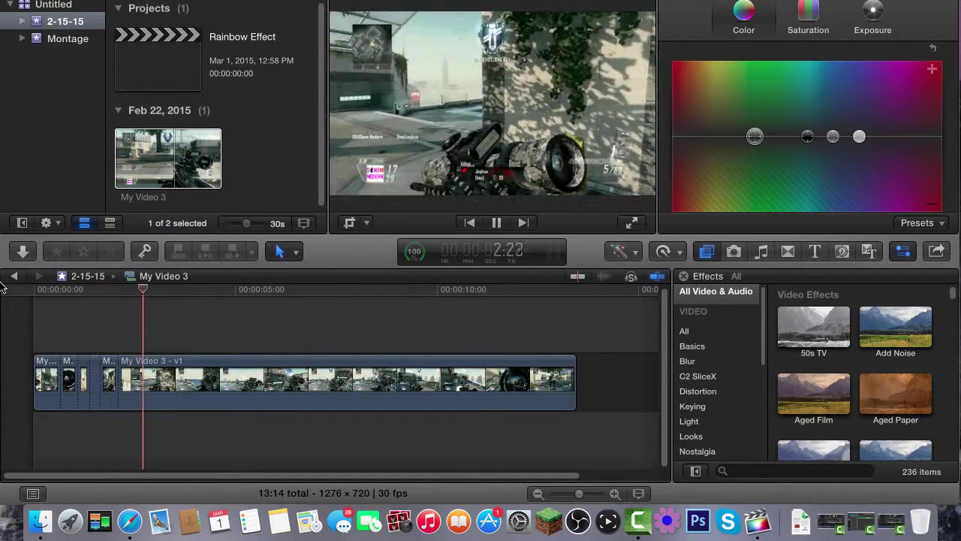
{"action": "key", "text": "space"}
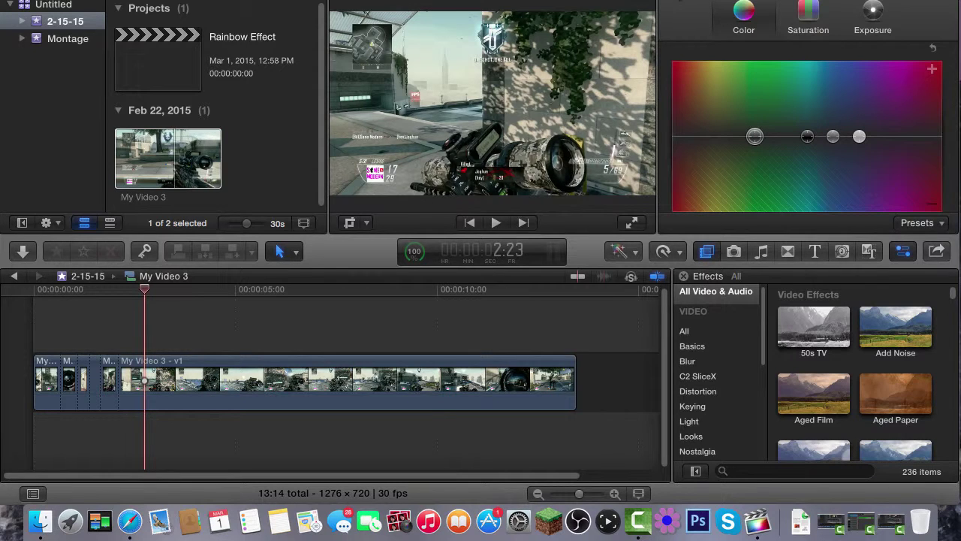
Step: Switch from the Color Board to the My Video 3 - v1 clip's inspector listing Color Correction 1
{"action": "key", "text": "super+6"}
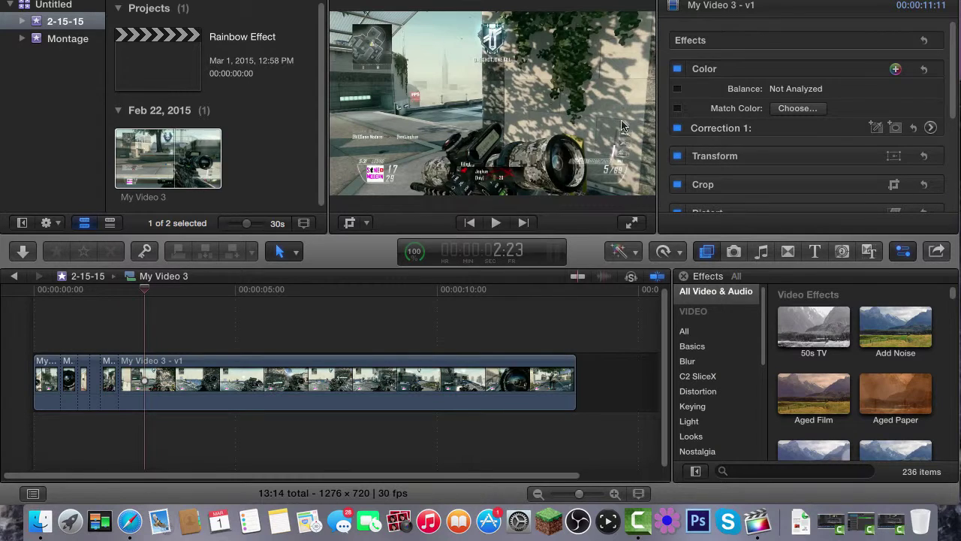